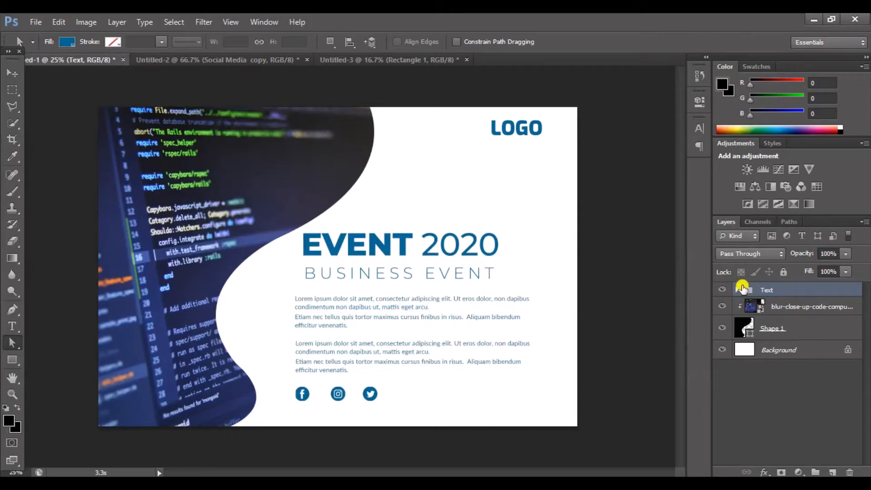
Step: Examine the finished event banner's layers: expand the Text group and toggle the code photo and Shape 1 off and on
left_click(738, 289)
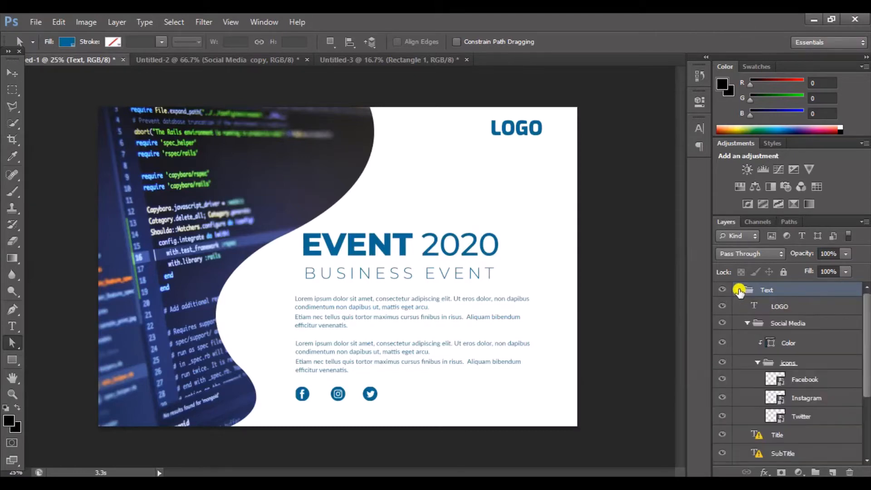
left_click(722, 306)
left_click(722, 341)
left_click(722, 342)
left_click(721, 350)
scroll(742, 367, "down", 5)
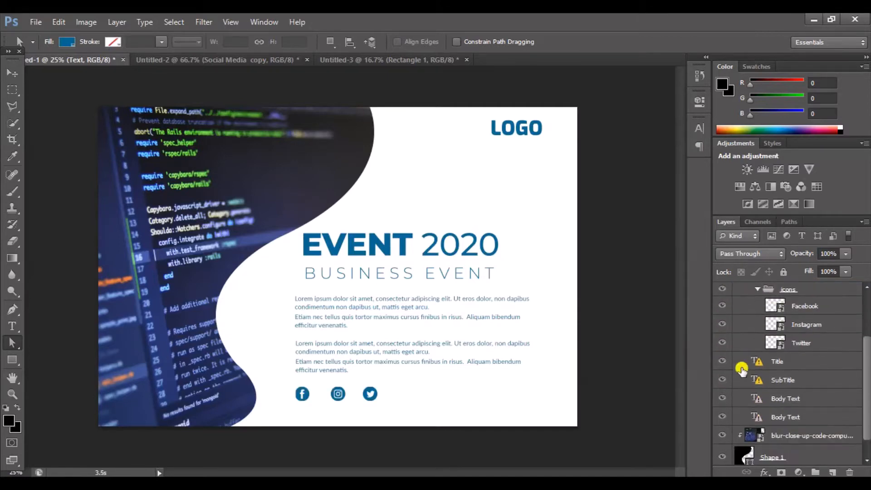
scroll(727, 363, "down", 1)
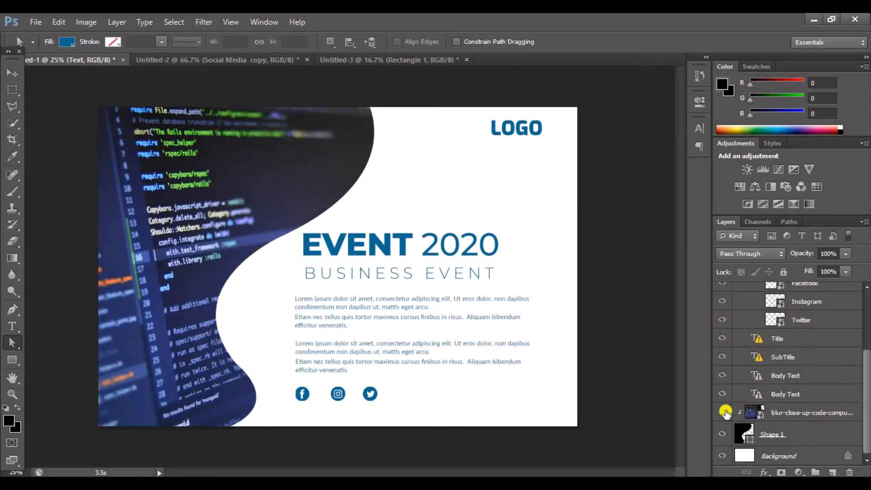
left_click(726, 413)
left_click(726, 412)
left_click(724, 433)
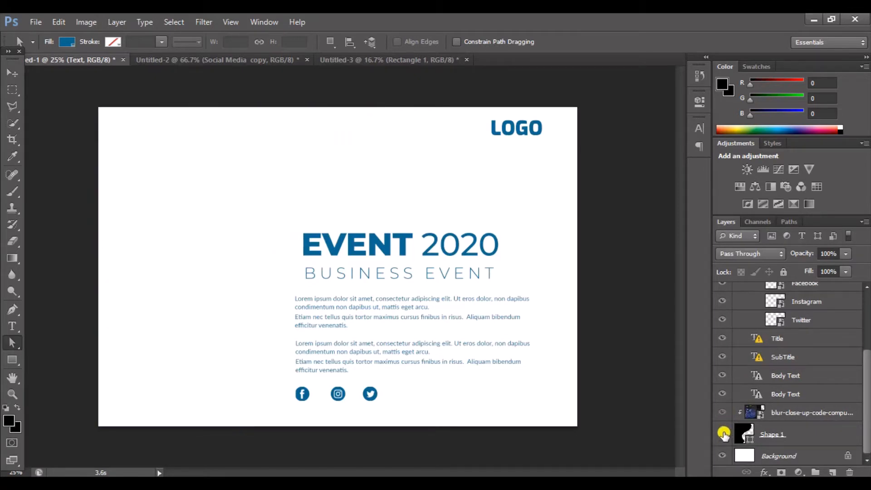
left_click(724, 433)
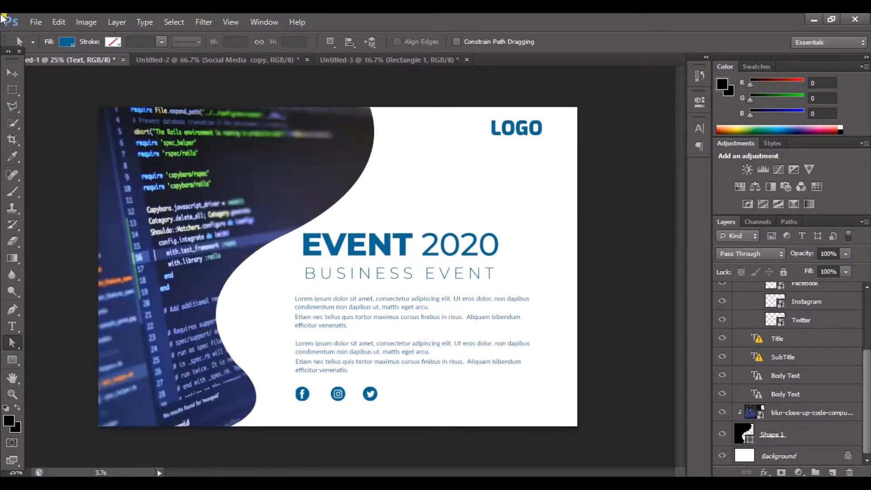
Step: Create a new 3000 × 2000 px RGB document at 300 pixels/inch with a white background
left_click(36, 22)
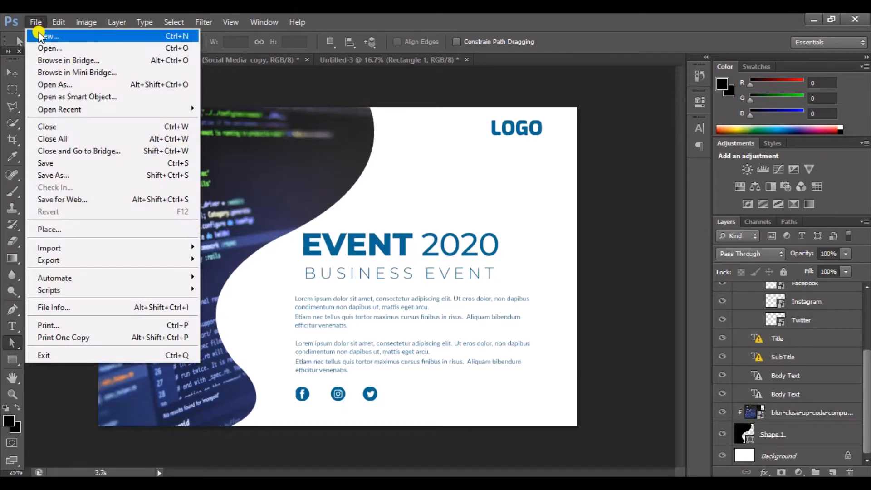
left_click(39, 36)
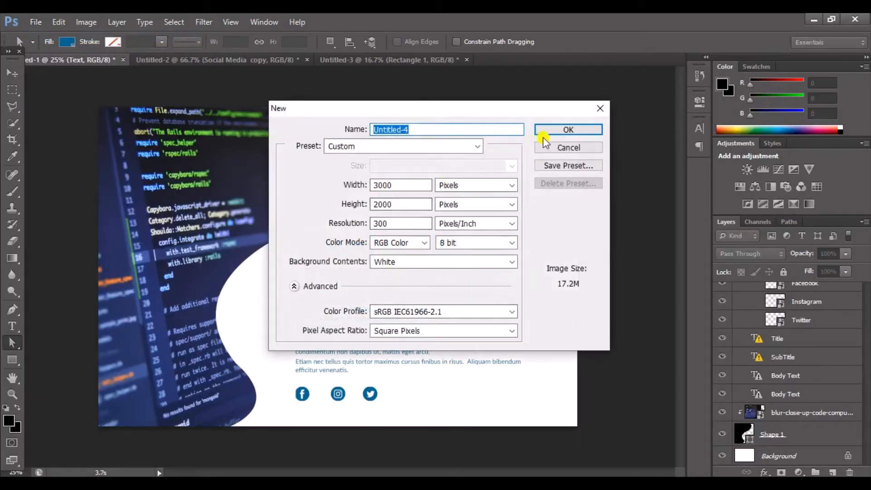
left_click(567, 129)
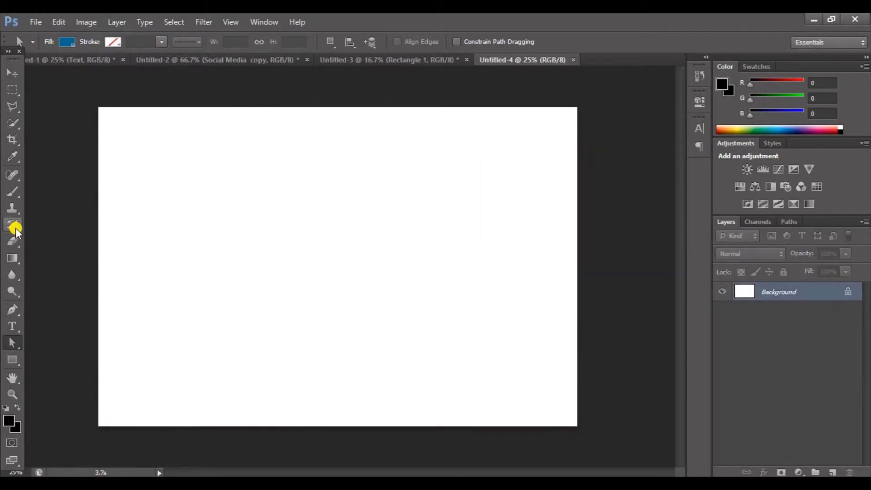
Step: Draw a closed black Pen tool shape, about 1377 × 2012 px, covering the canvas's left part with an S-curved wavy right edge
left_click(13, 309)
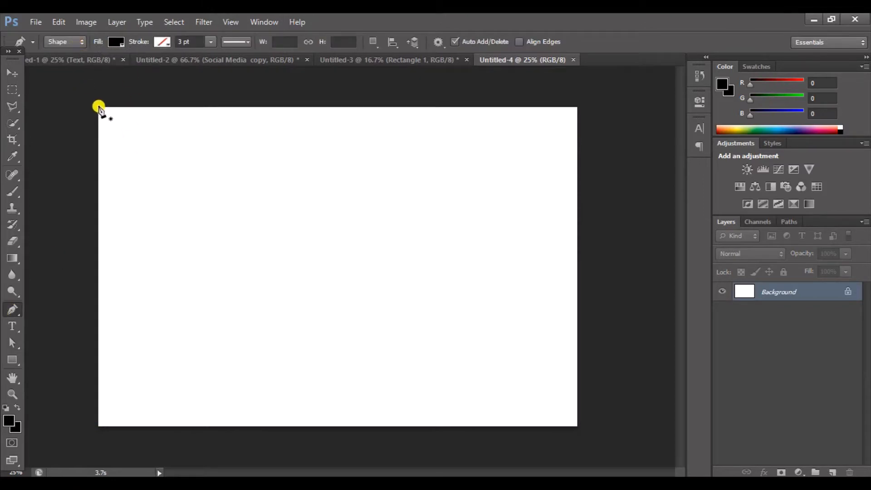
left_click(99, 107)
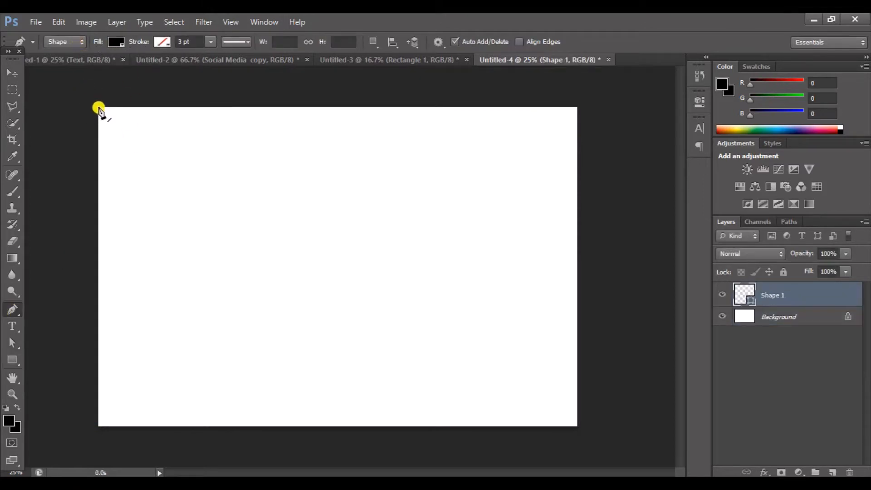
left_click(305, 108)
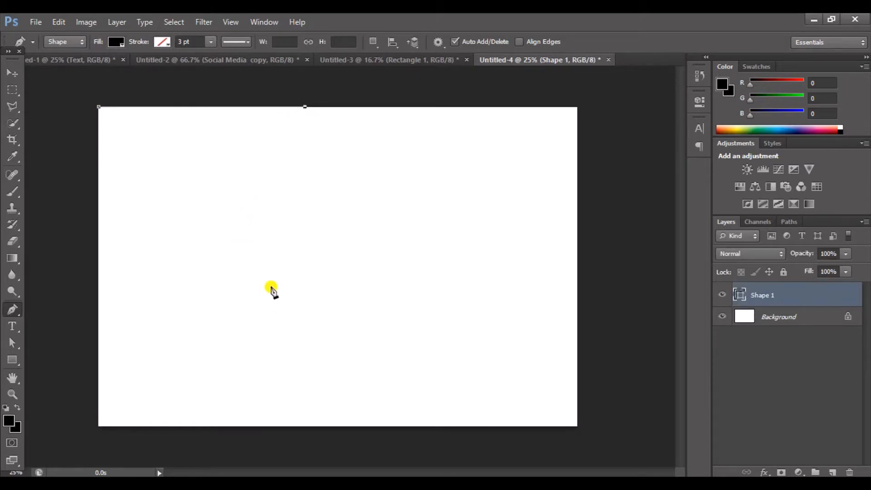
left_click_drag(272, 232, 196, 287)
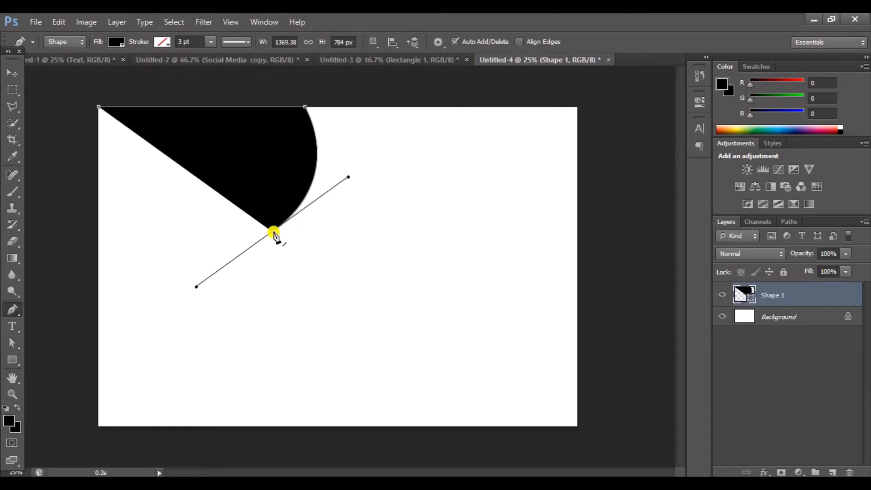
left_click_drag(272, 232, 314, 399)
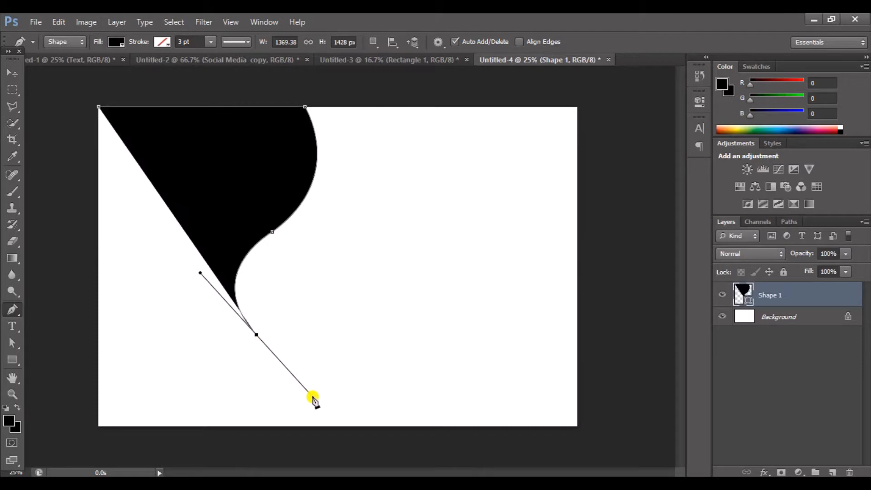
left_click(256, 336)
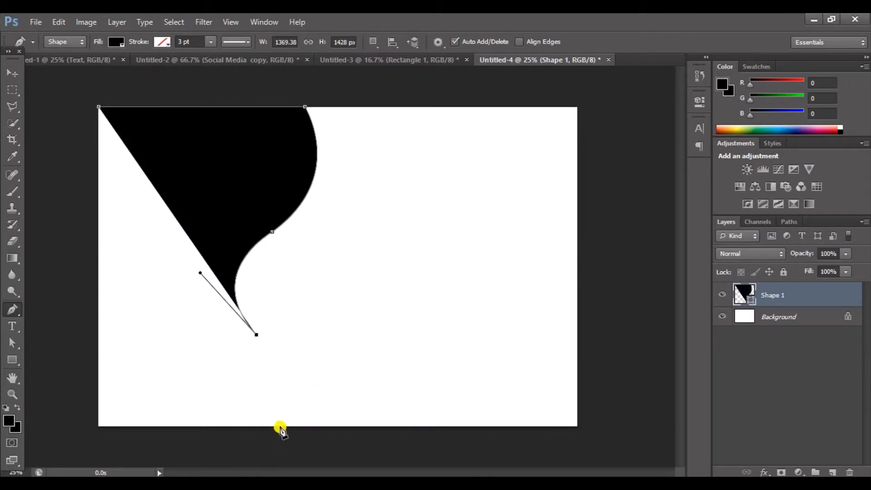
left_click_drag(265, 427, 202, 474)
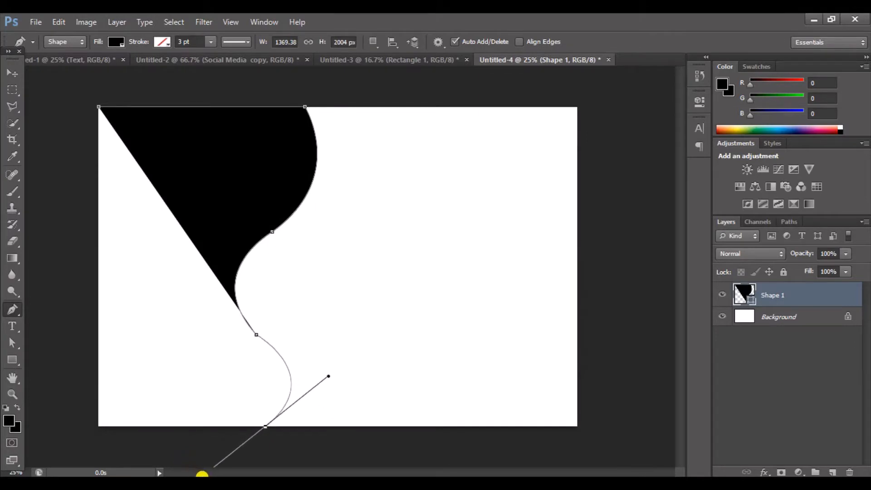
left_click(266, 428)
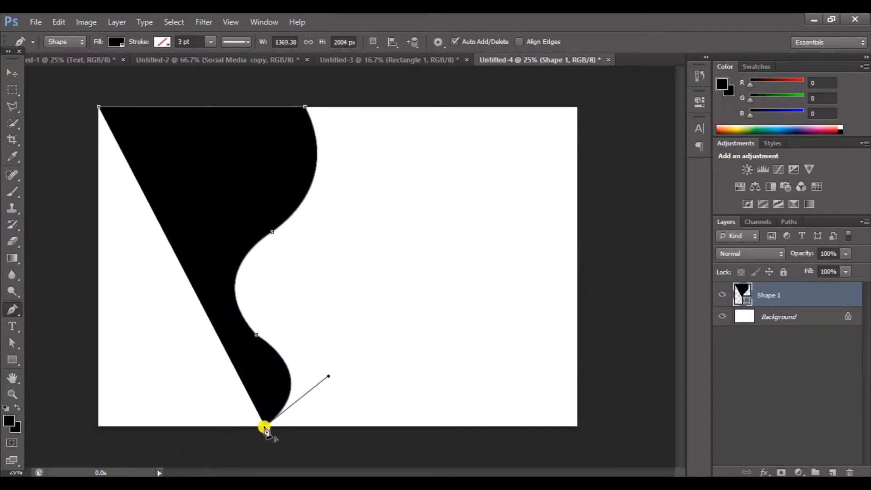
left_click(98, 429)
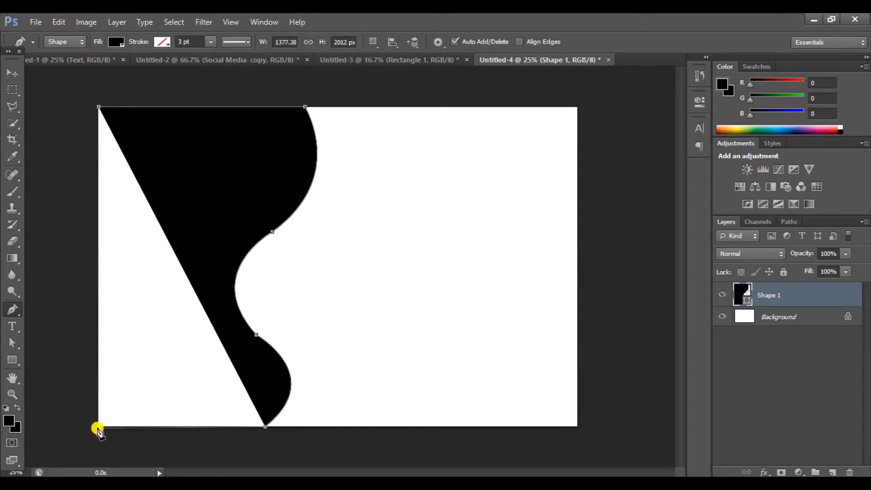
left_click(101, 109)
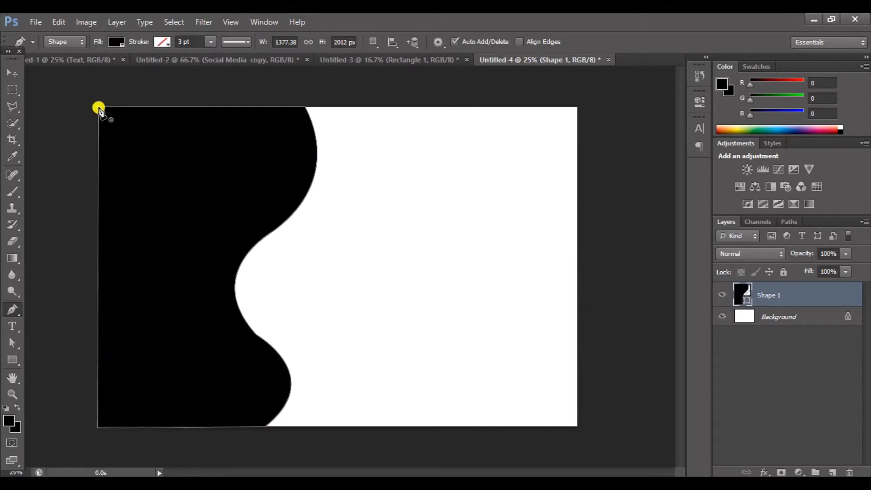
left_click(20, 343)
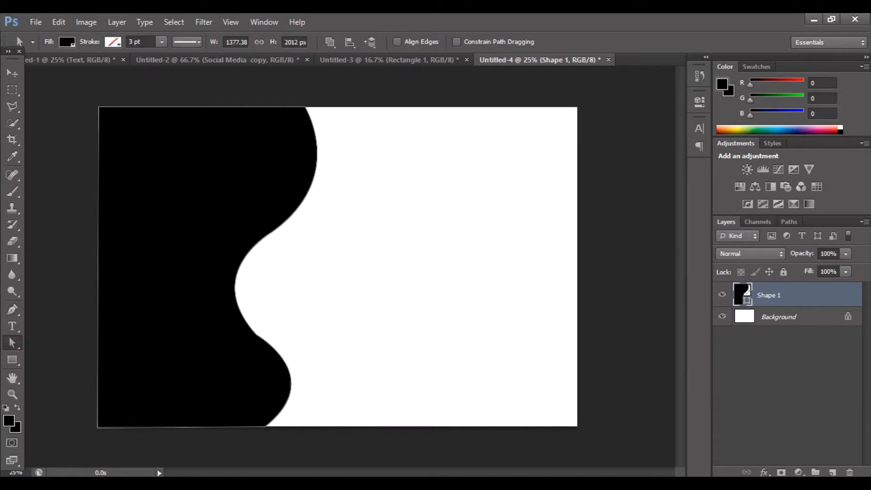
Step: Place the desktop image blur-close-up-code-computer-546819 into the document, positioned over the wavy shape at full canvas height
mouse_move(376, 482)
left_click(369, 460)
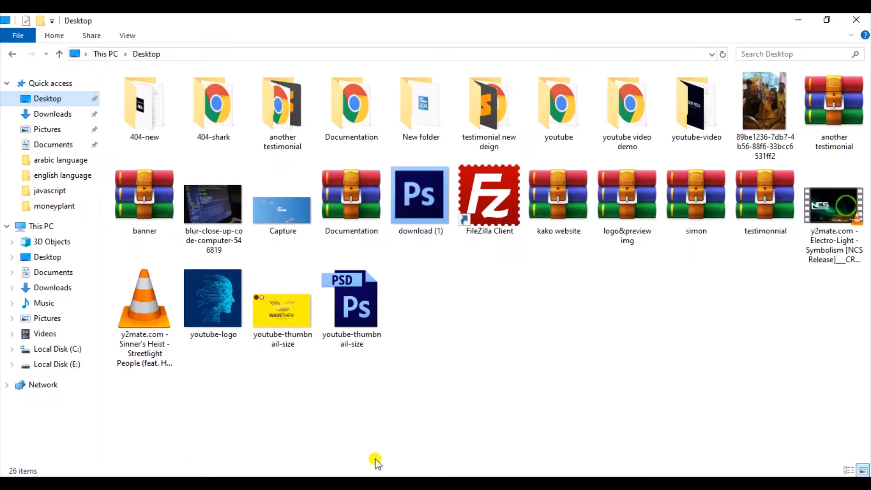
left_click(212, 220)
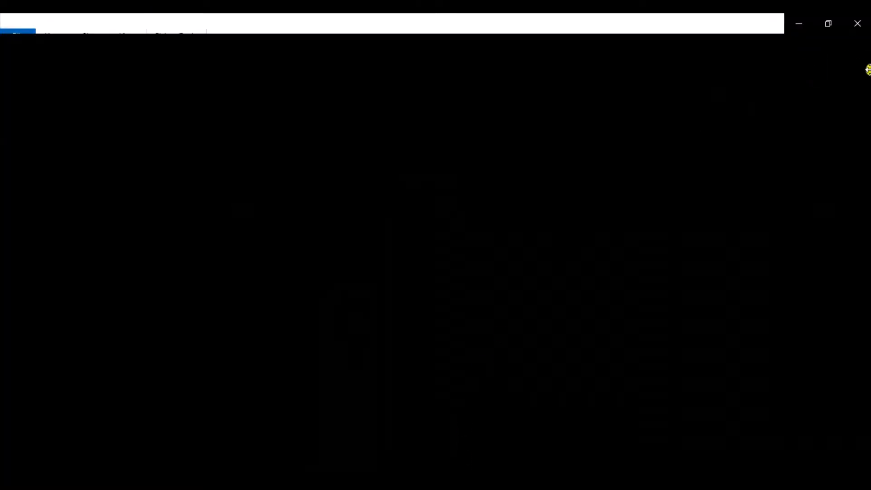
left_click(859, 20)
left_click_drag(210, 198, 268, 293)
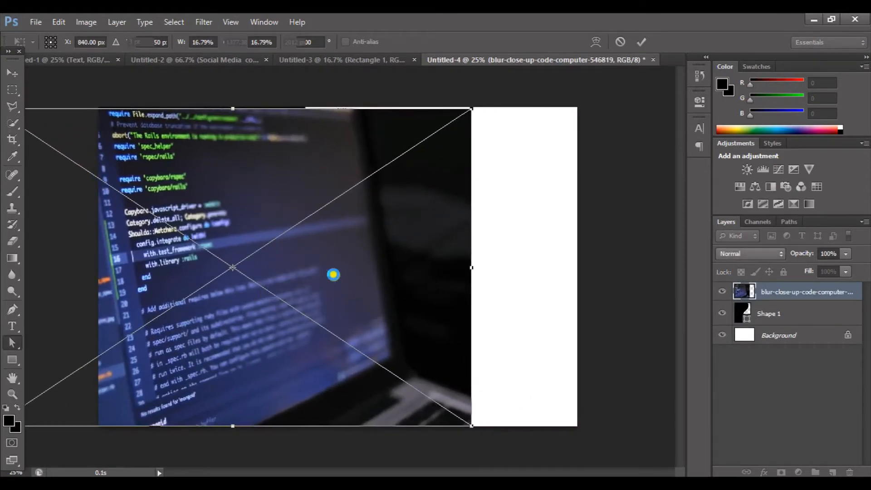
key("Return")
Step: Clip the code photo to the wavy Shape 1 layer and scale it up slightly so it overfills the shape
right_click(803, 292)
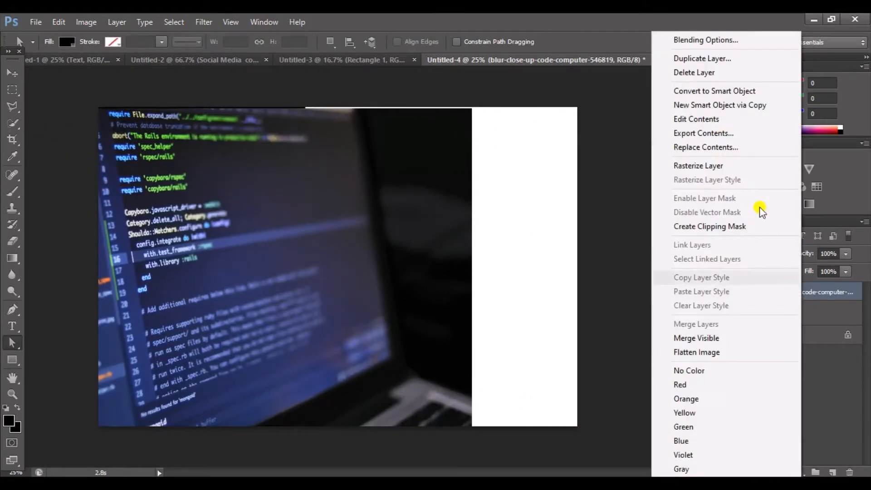
left_click(745, 228)
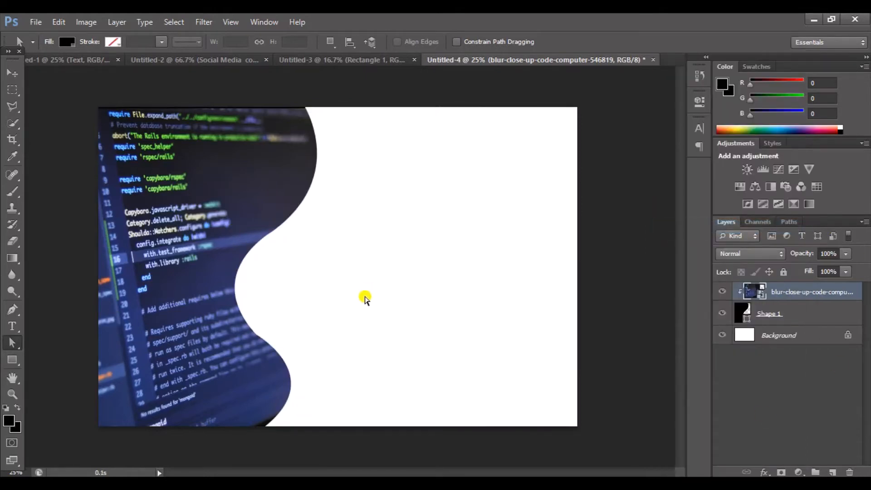
key("ctrl+t")
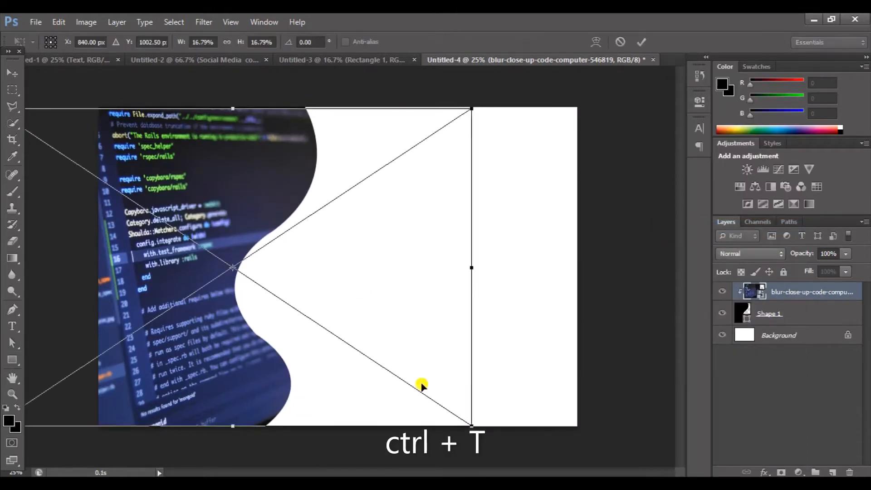
left_click_drag(473, 424, 483, 434)
left_click_drag(483, 112, 496, 99)
key("Return")
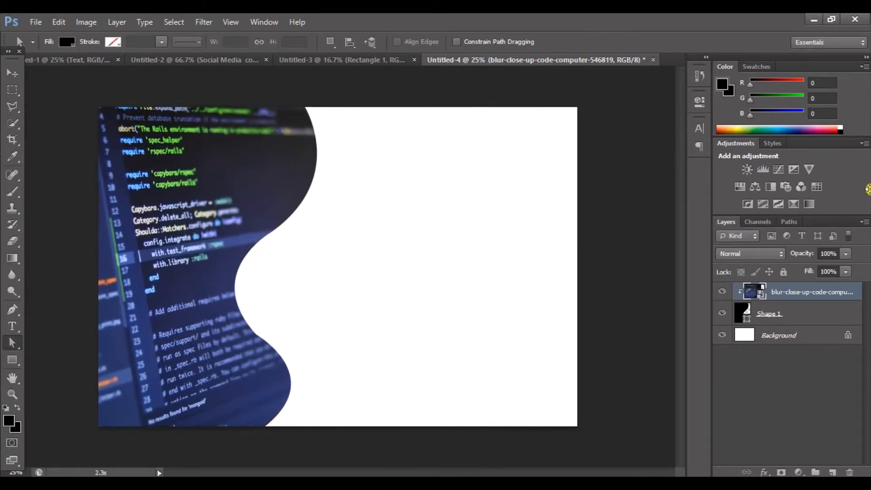
Step: Group the code photo and Shape 1 layers and name the group "shape"
left_click(797, 315)
key("ctrl+g")
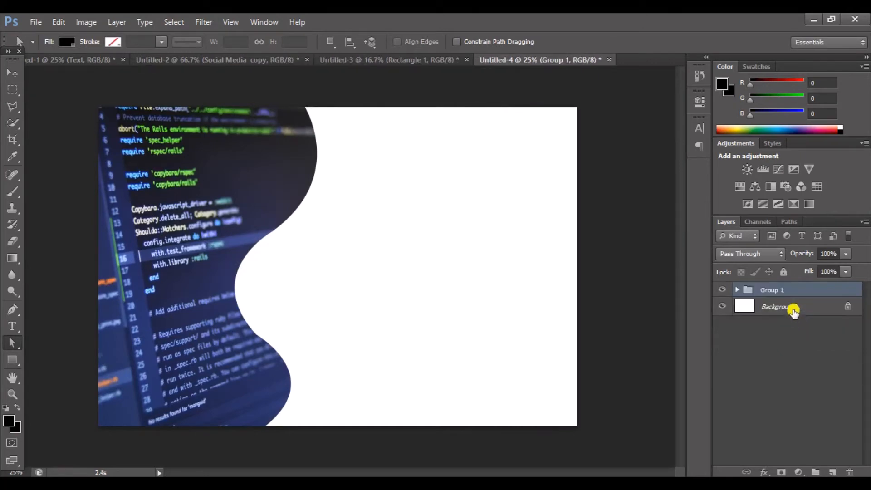
double_click(781, 290)
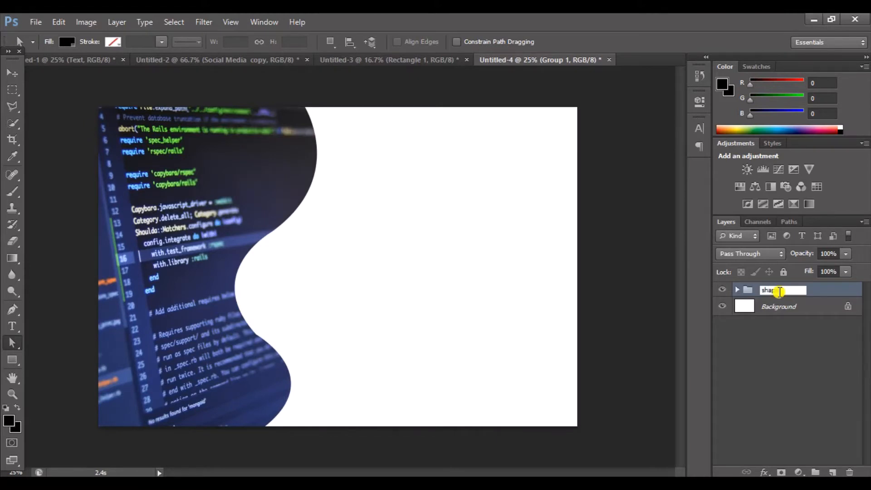
type("shape")
key("Return")
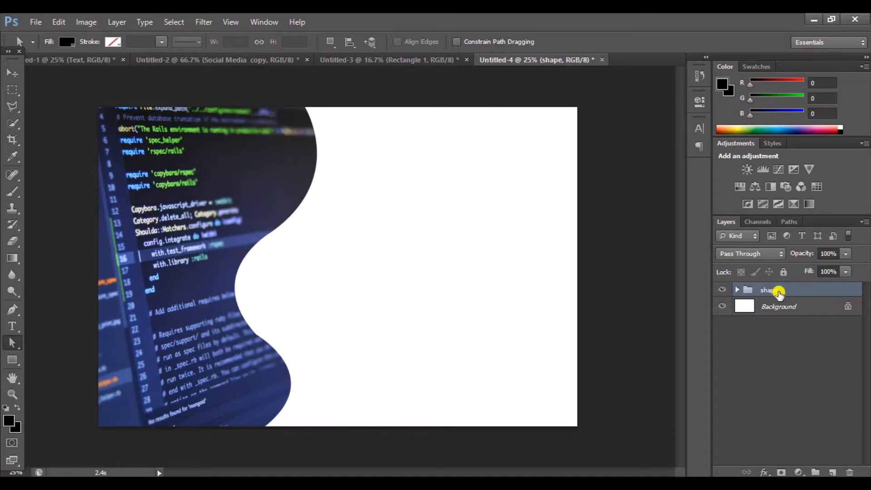
Step: Add a light grey (#e2e1e1) rectangle about 3168 × 2164 px covering the whole canvas, stacked below the shape group
left_click(12, 359)
left_click_drag(83, 94, 589, 439)
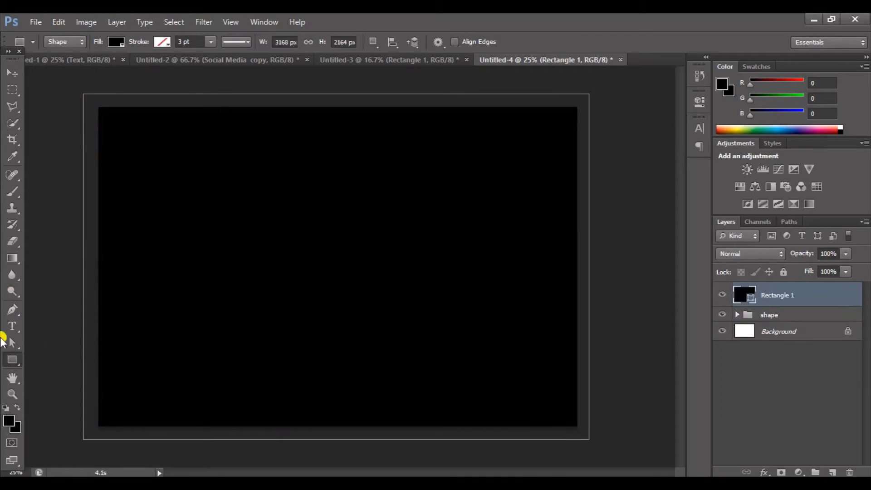
left_click(13, 342)
key("i")
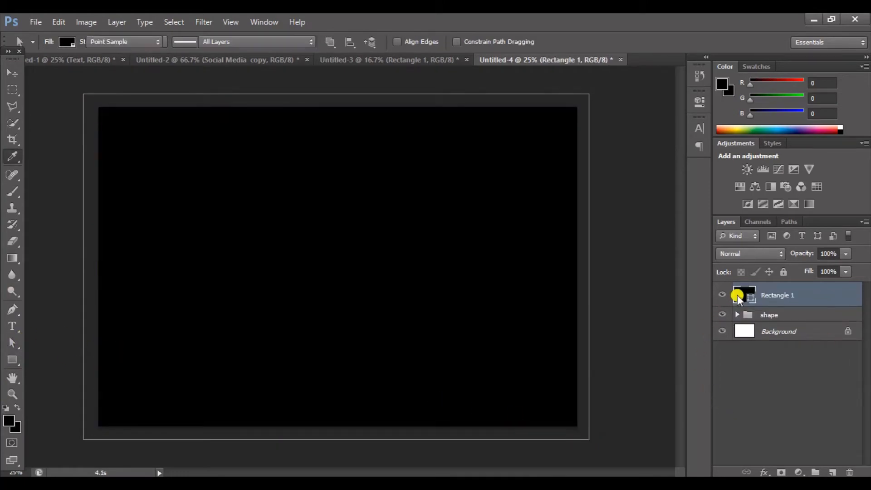
double_click(737, 295)
left_click(548, 185)
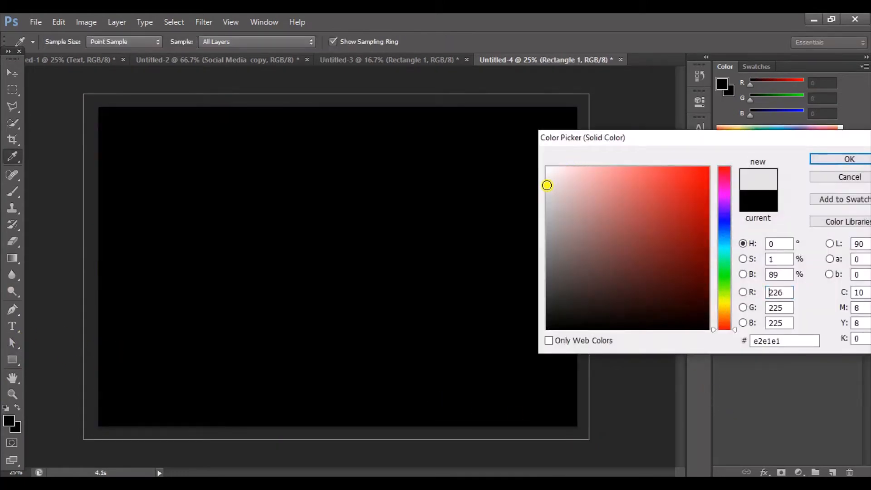
left_click(839, 160)
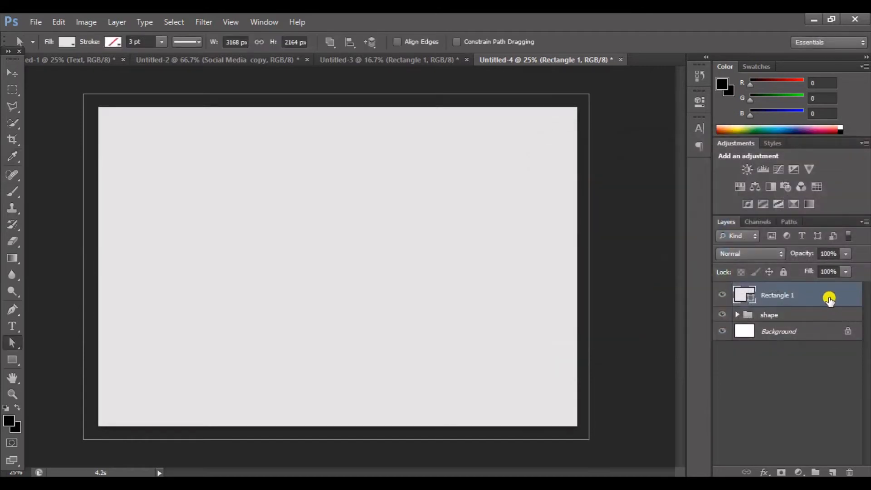
mouse_move(831, 296)
left_mouse_down()
mouse_move(823, 331)
mouse_move(815, 294)
mouse_move(805, 322)
mouse_move(811, 295)
left_mouse_up()
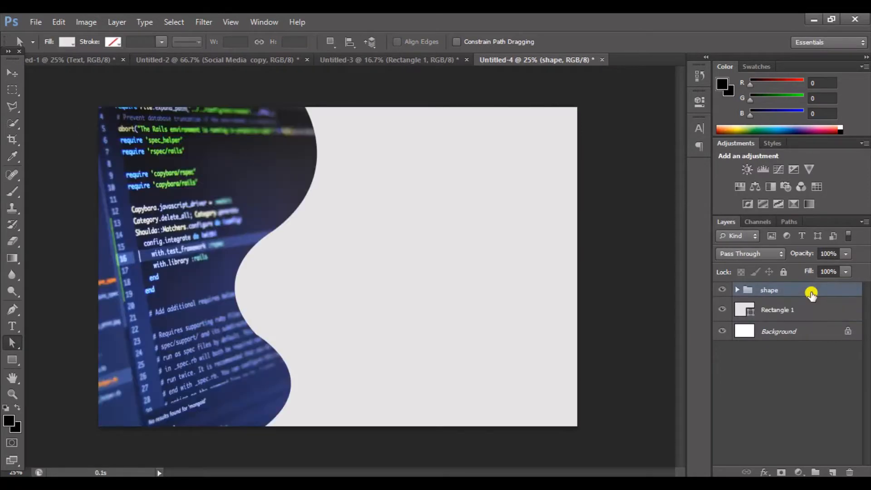
Step: Copy the text group from Untitled-3 into Untitled-4, placing it on the light grey area beside the wavy shape
left_click(343, 60)
left_click(763, 291)
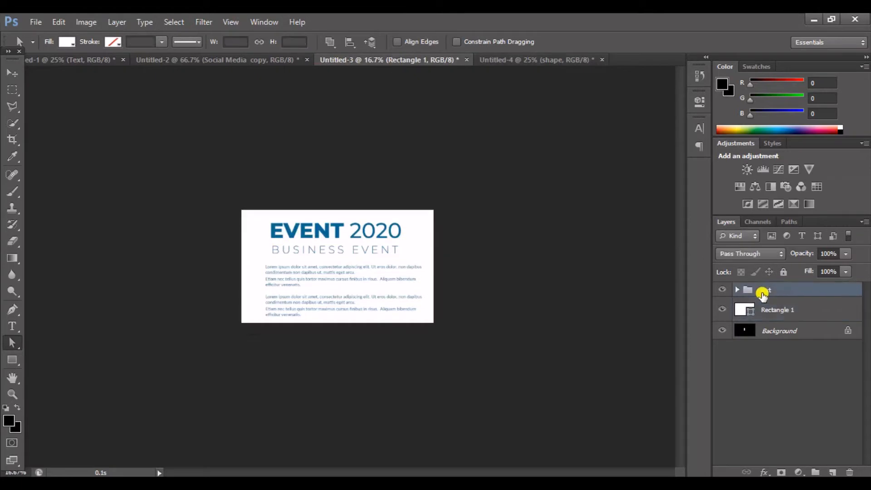
left_click(9, 74)
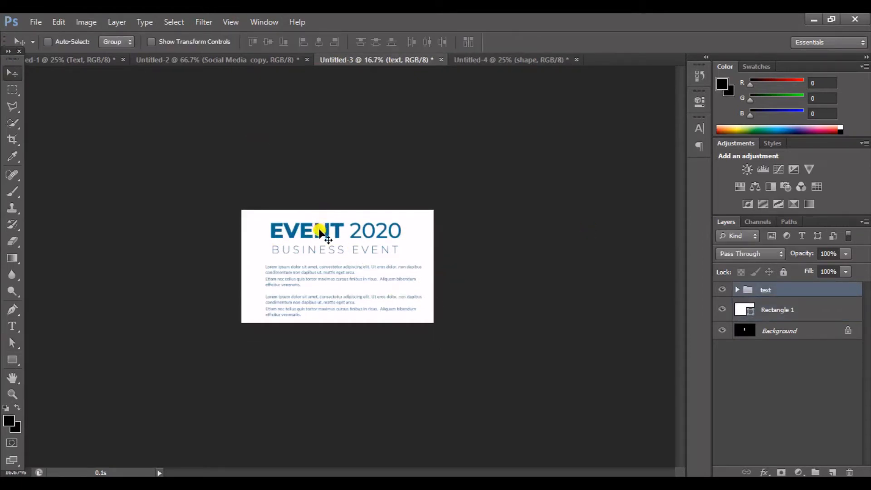
left_click_drag(323, 227, 398, 231)
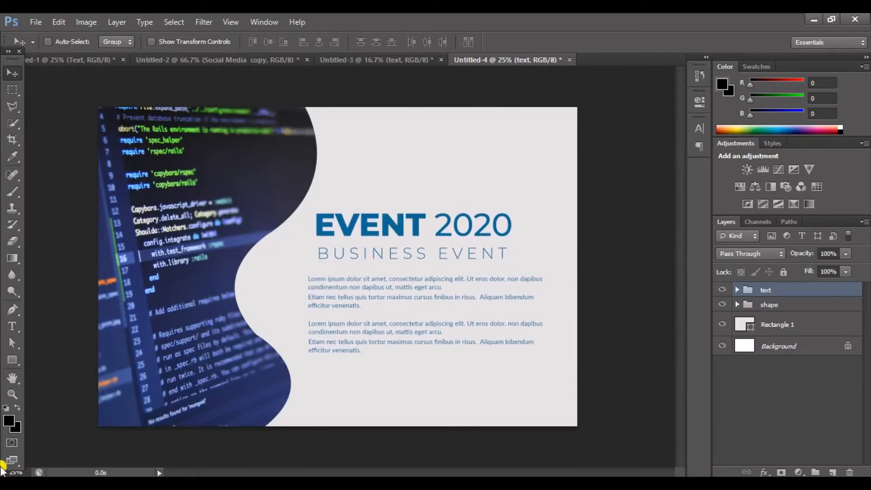
left_click(11, 341)
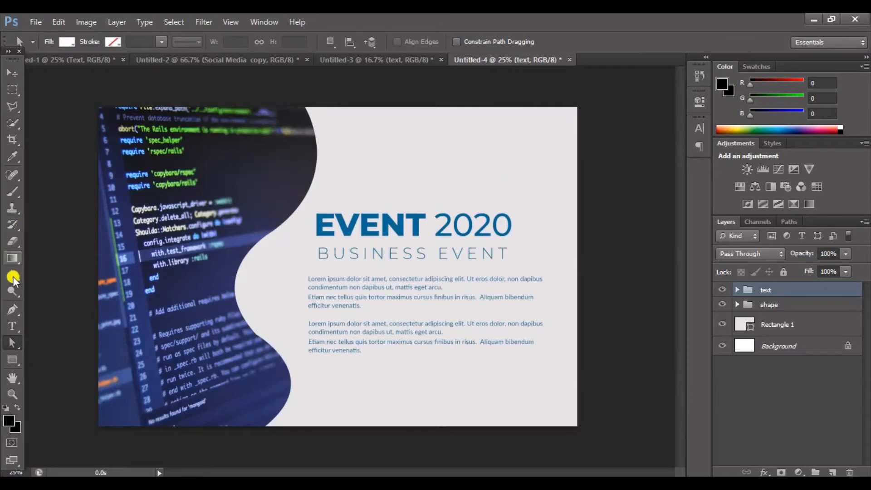
Step: Add the text LOGO in blue Exo Black, 30 pt, above the EVENT 2020 heading
left_click(12, 327)
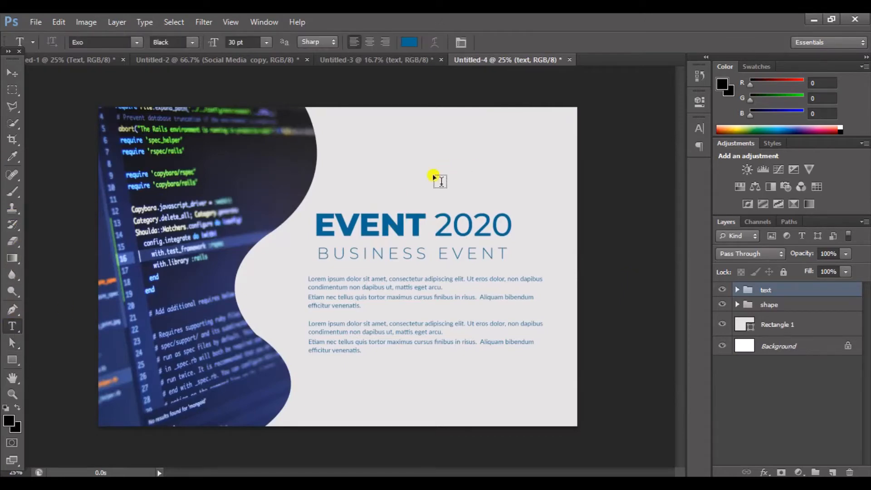
left_click(410, 186)
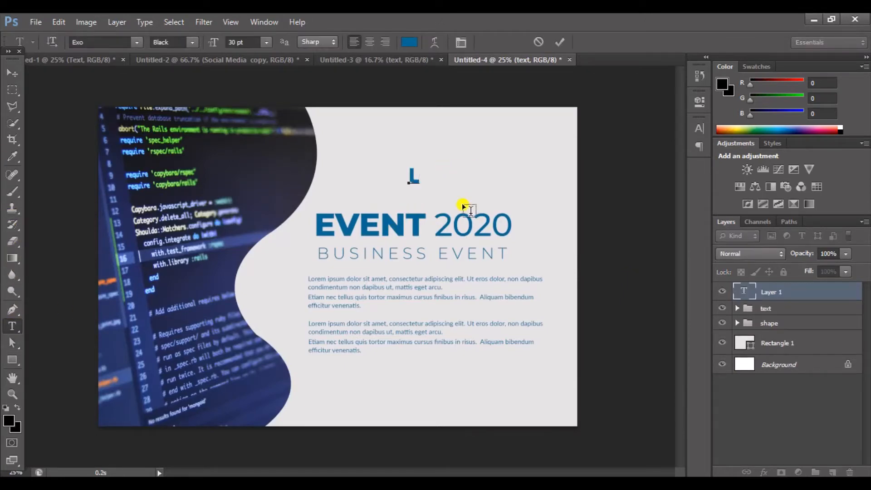
type("LOGO")
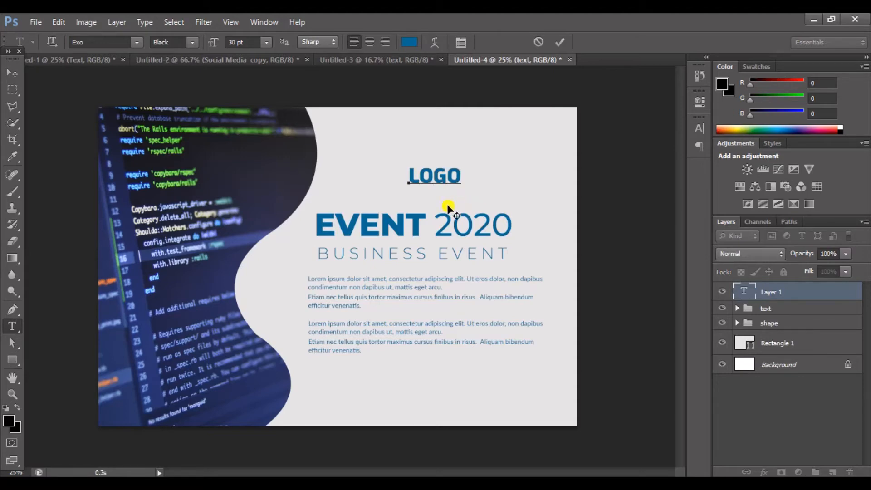
left_click(12, 342)
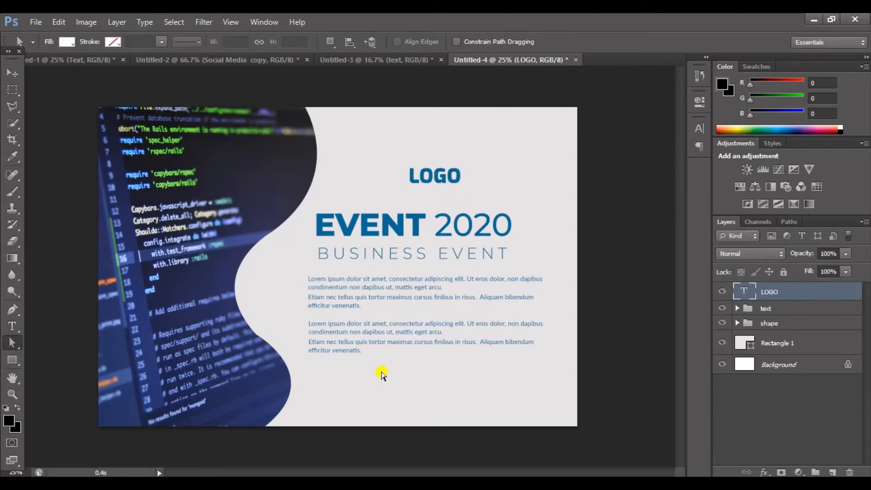
Step: Move the LOGO text into the upper-right corner of the banner
key("ctrl+t")
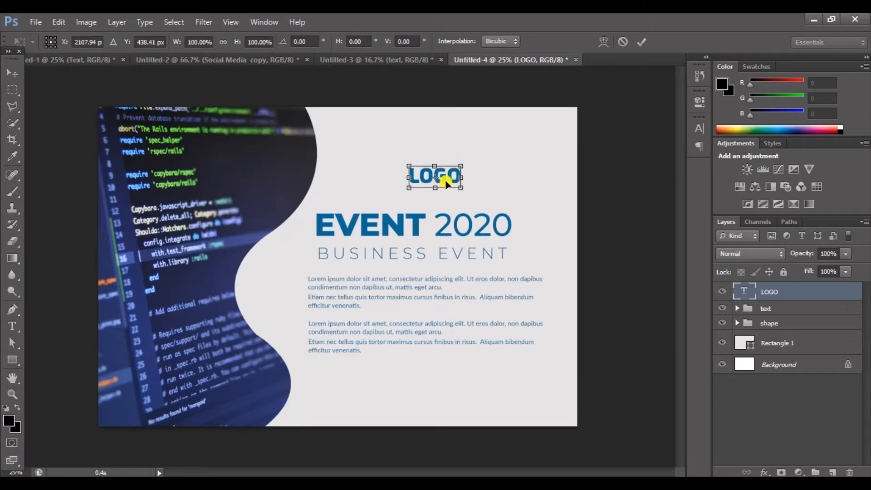
left_click_drag(449, 181, 537, 136)
key("Return")
key("a")
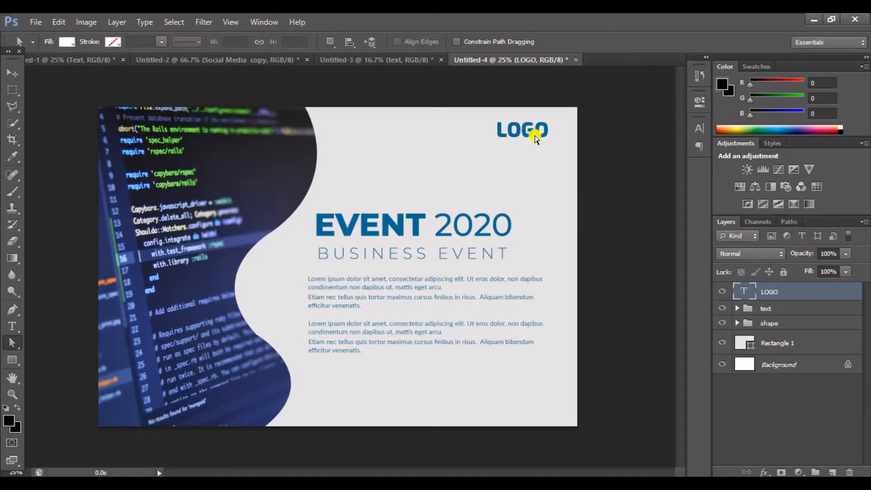
Step: Show the rulers and add two horizontal guides, one along the bottom of LOGO and one along the bottom of EVENT 2020
key("ctrl+r")
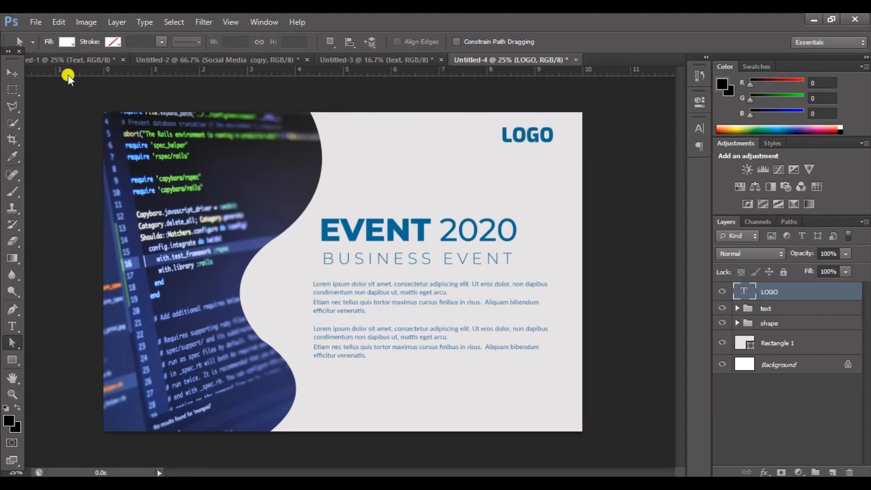
left_click_drag(137, 71, 119, 141)
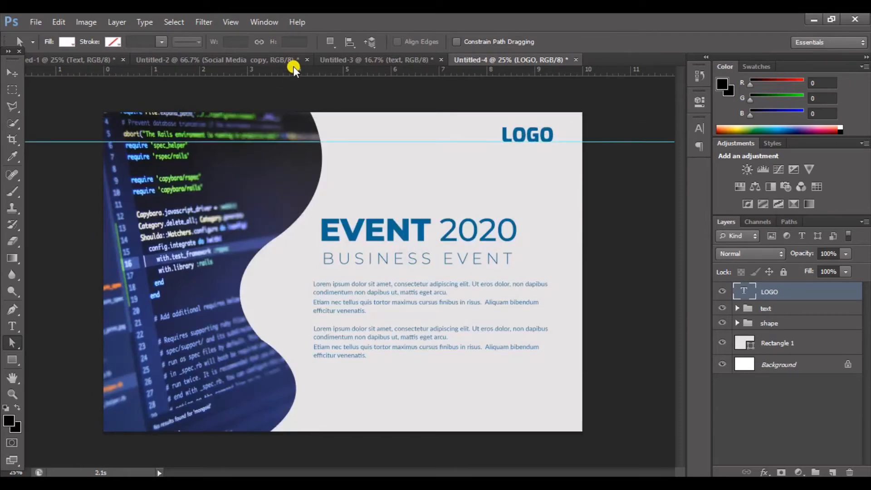
left_click_drag(291, 72, 264, 241)
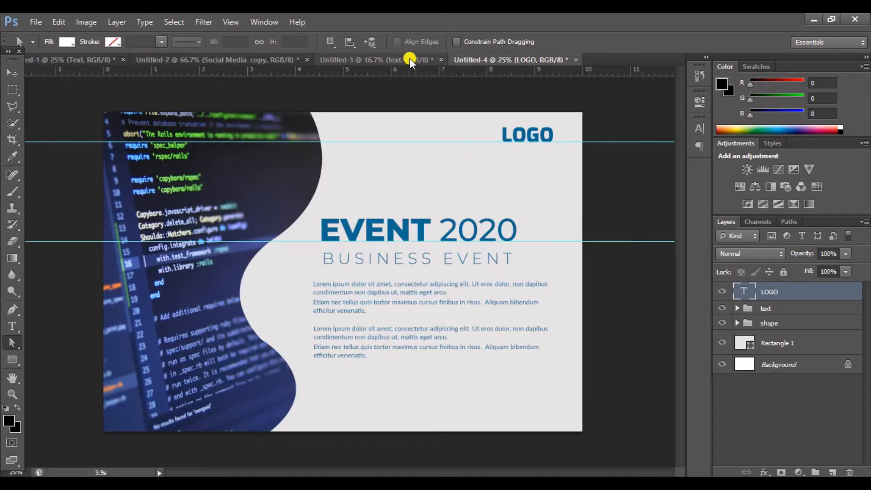
Step: Close the Untitled-3 document without saving its changes
left_click_drag(410, 59, 371, 204)
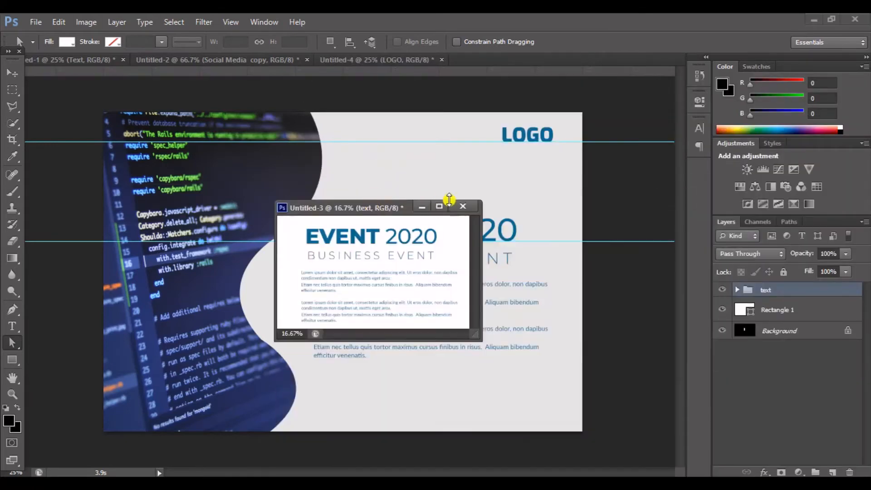
left_click(467, 208)
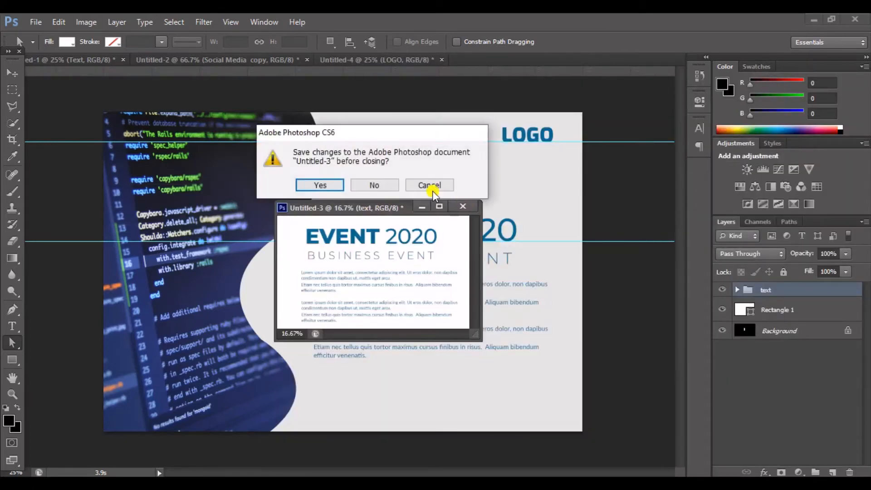
left_click(372, 185)
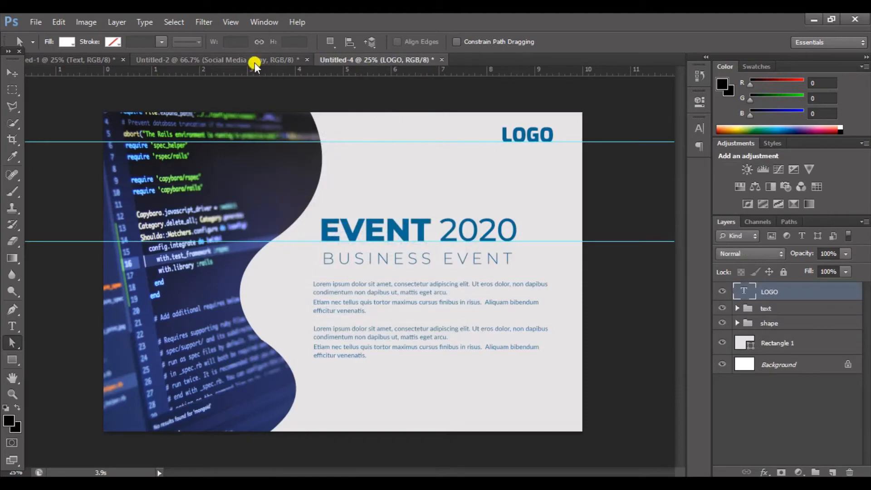
Step: Copy the Social Media copy icon group from Untitled-2 into Untitled-4, placing it just below the body paragraphs
left_click(255, 62)
left_click(12, 73)
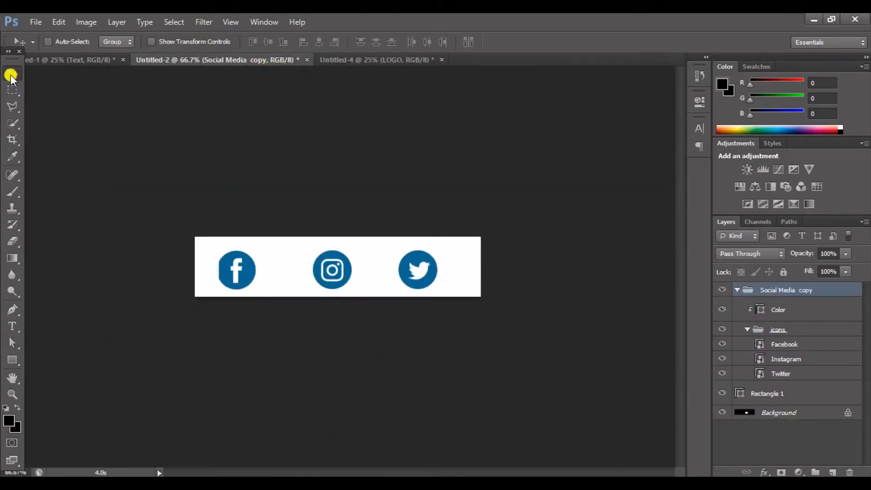
left_click_drag(330, 267, 356, 377)
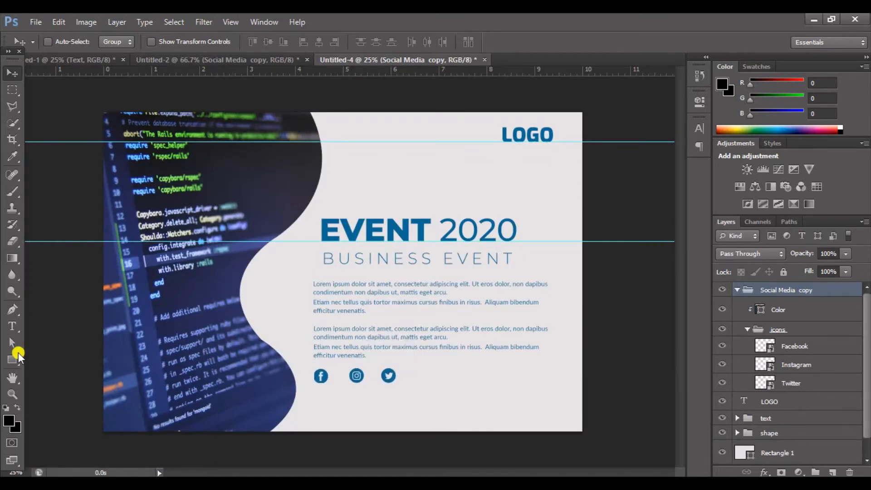
left_click(11, 343)
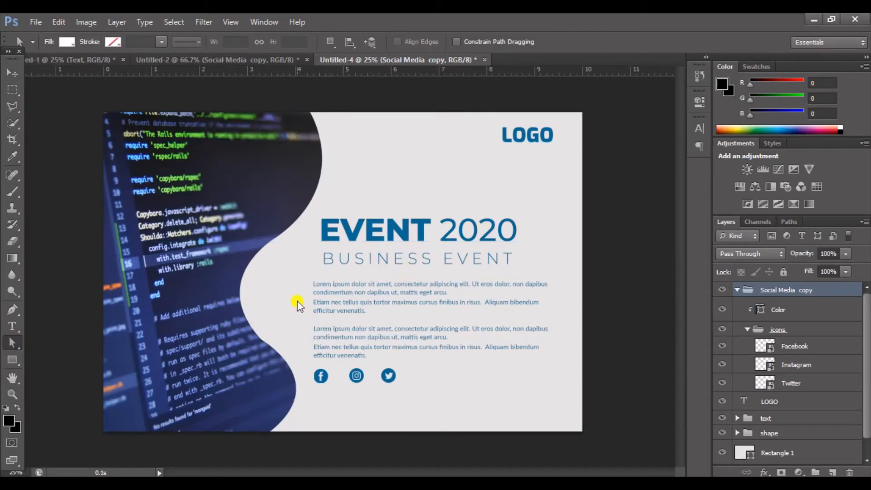
Step: Save the banner to the Desktop as a JPEG file named "banner"
key("ctrl+s")
left_click(302, 134)
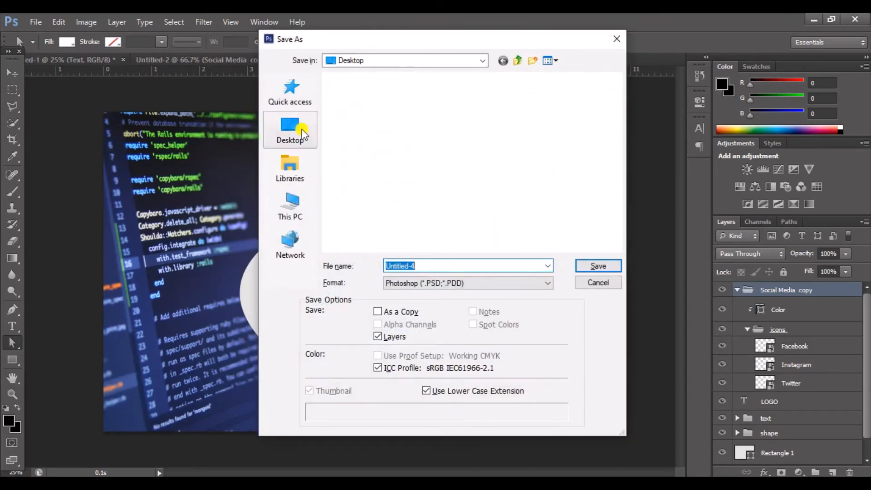
key("BackSpace")
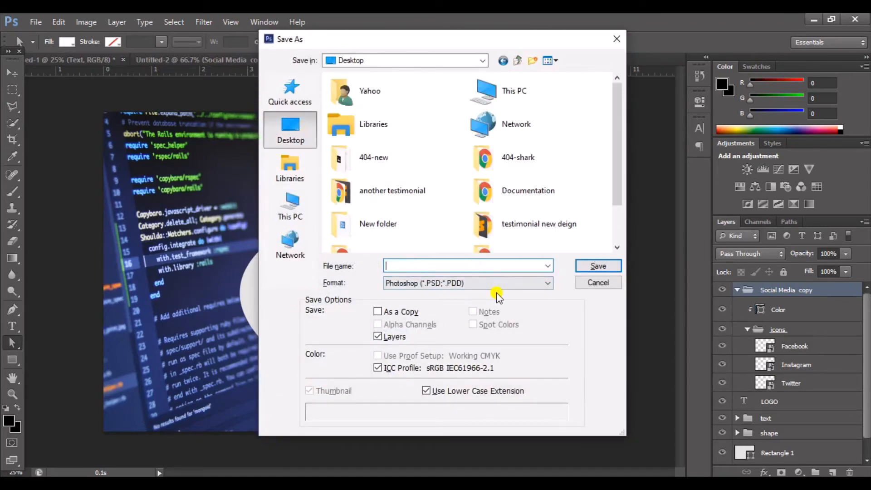
left_click(488, 283)
left_click(470, 362)
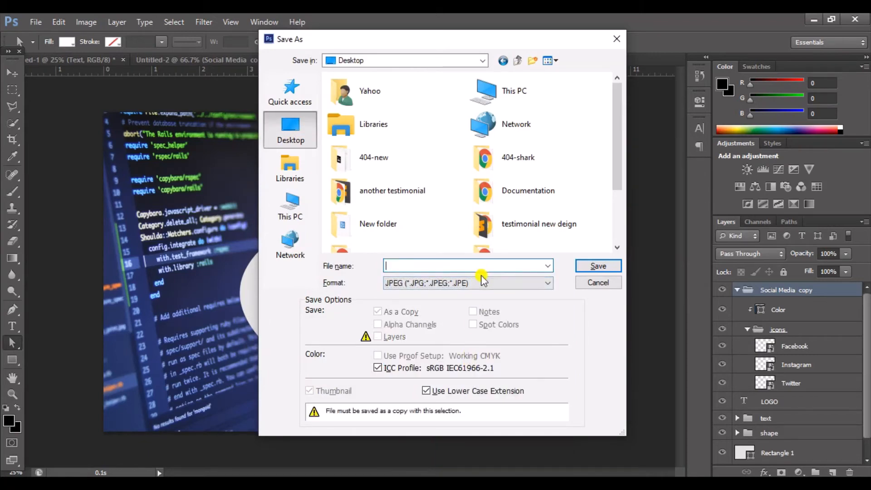
type("banner")
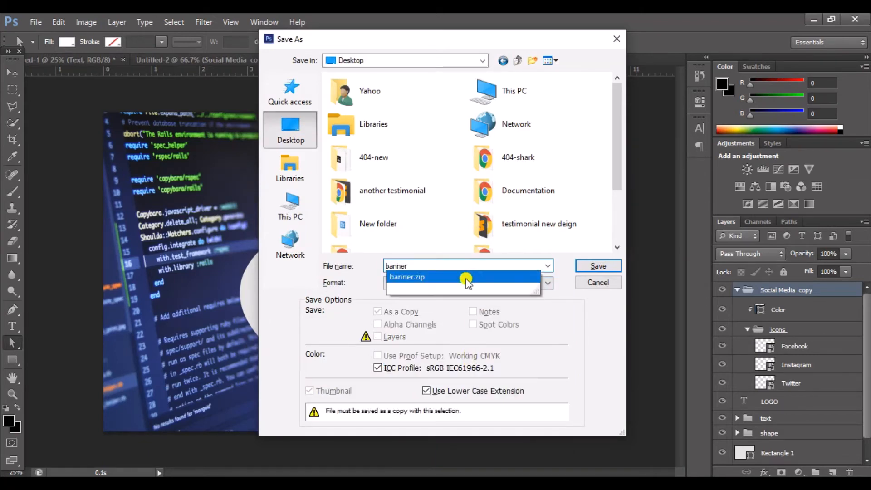
left_click(598, 267)
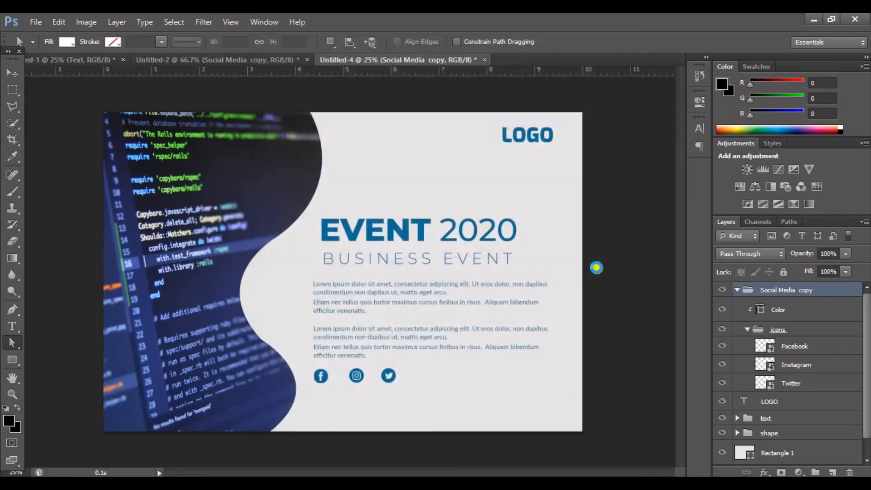
left_click(513, 131)
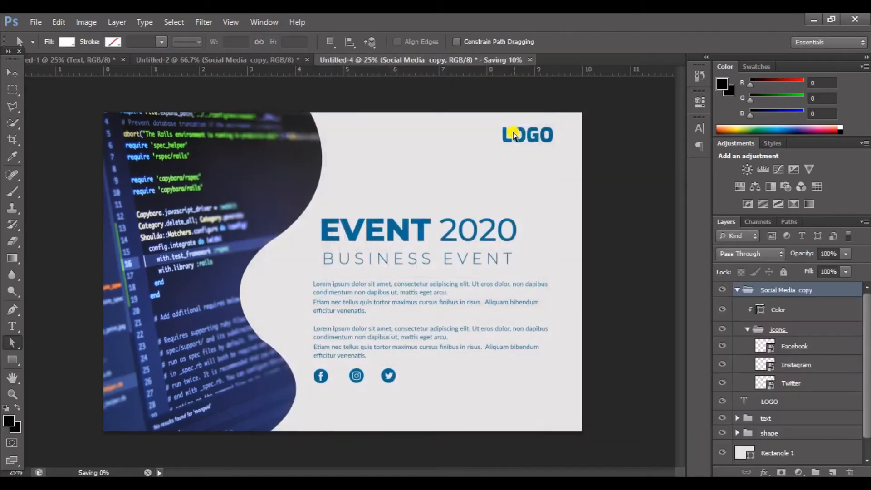
Step: Switch to the Desktop folder in File Explorer and open the exported banner image
mouse_move(363, 482)
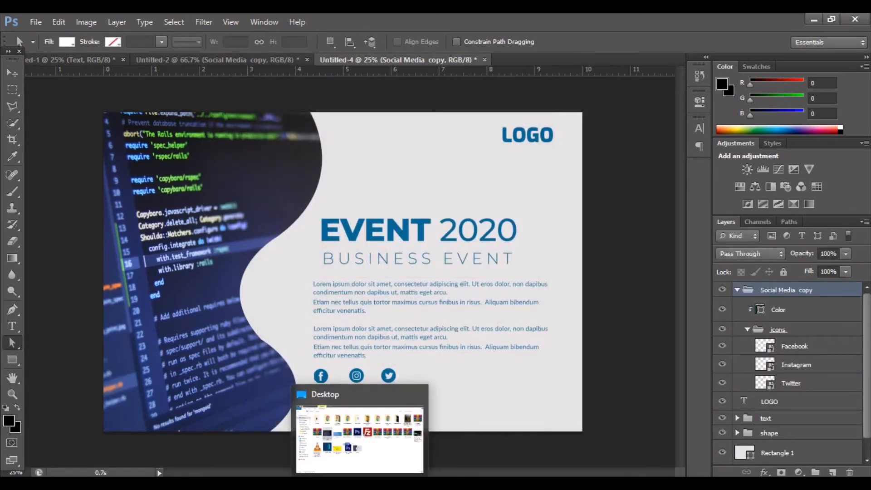
left_click(369, 466)
left_click(537, 362)
left_click(427, 320)
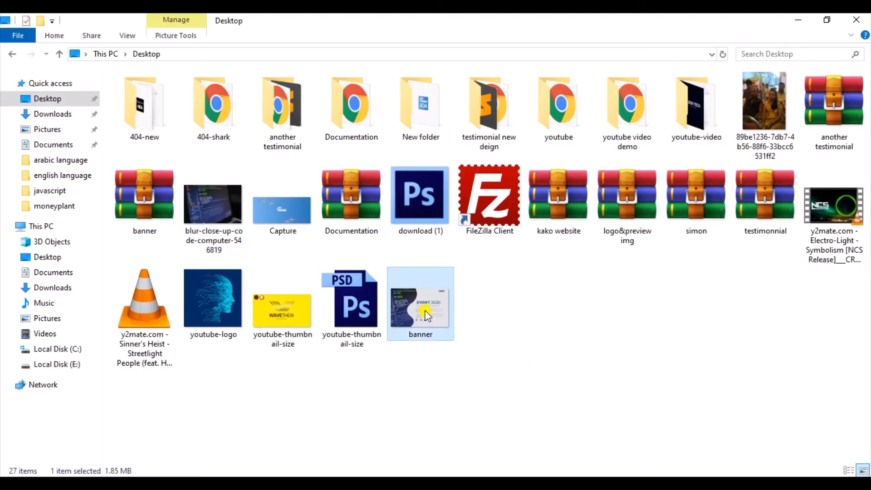
double_click(427, 316)
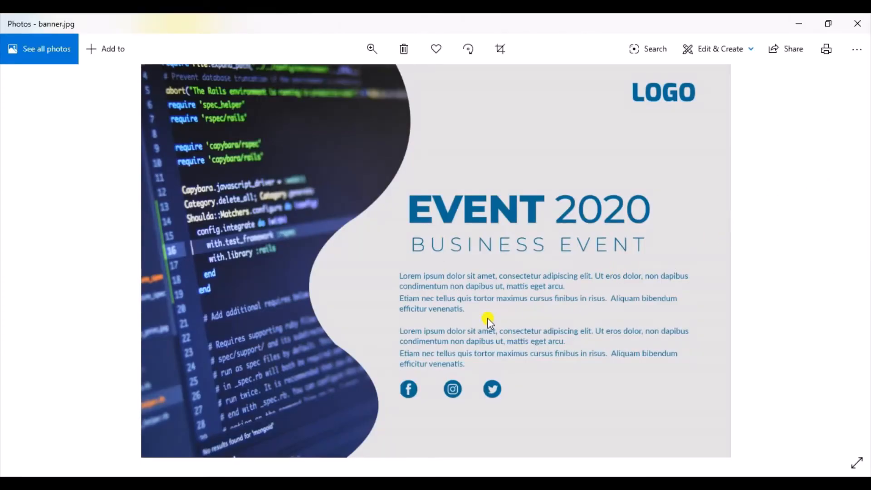
Step: Examine the exported banner's wavy edge, heading, paragraphs and social icons up close, and close the image viewer
scroll(487, 323, "up", 3)
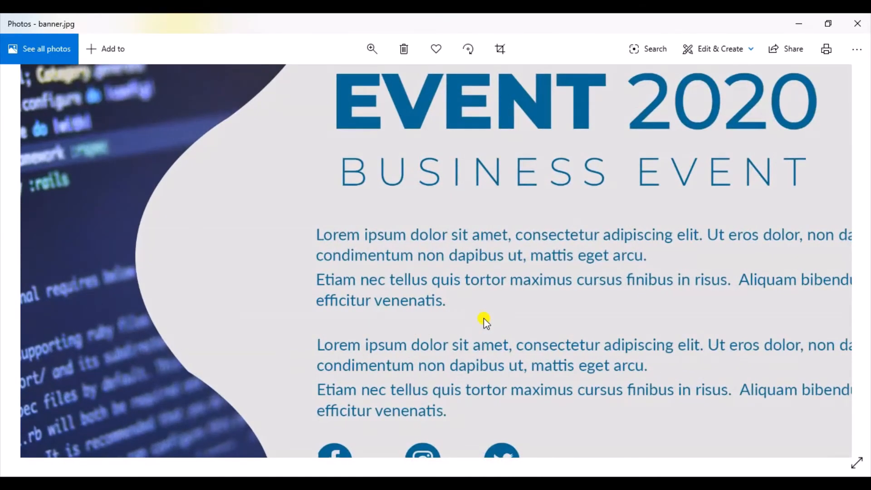
scroll(484, 318, "down", 3)
scroll(722, 138, "up", 3)
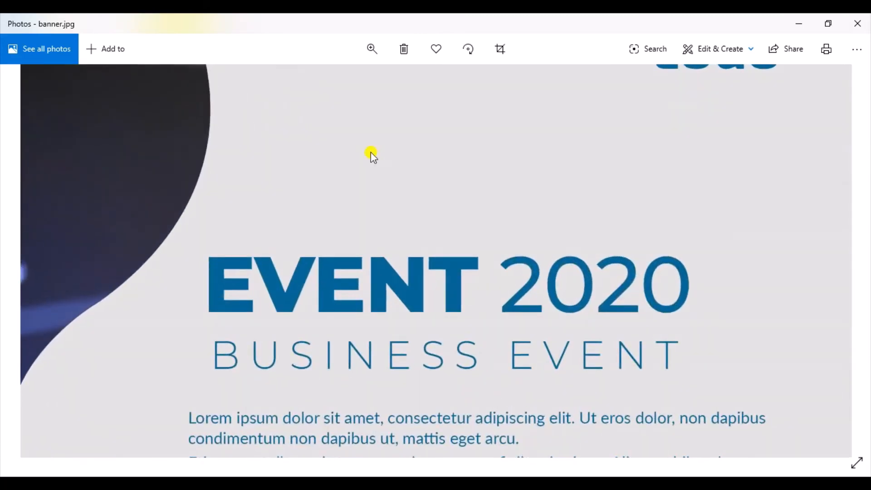
left_click_drag(371, 154, 711, 384)
left_click_drag(641, 437, 652, 202)
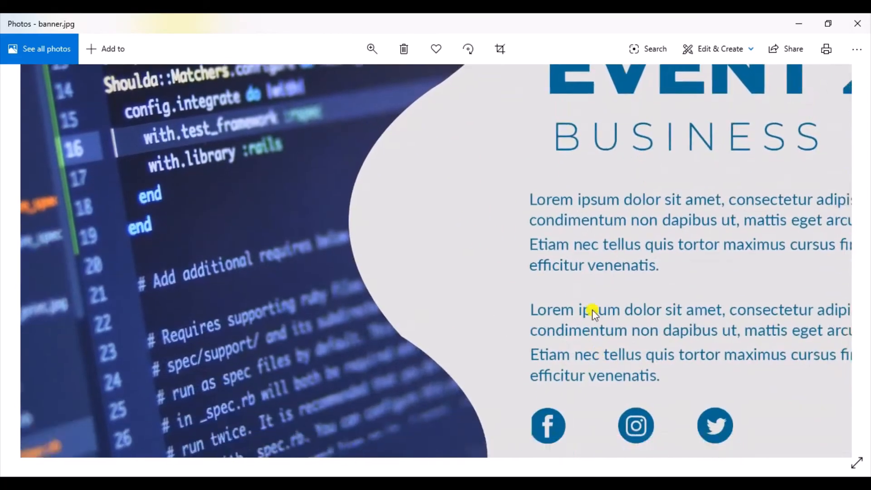
scroll(531, 231, "down", 3)
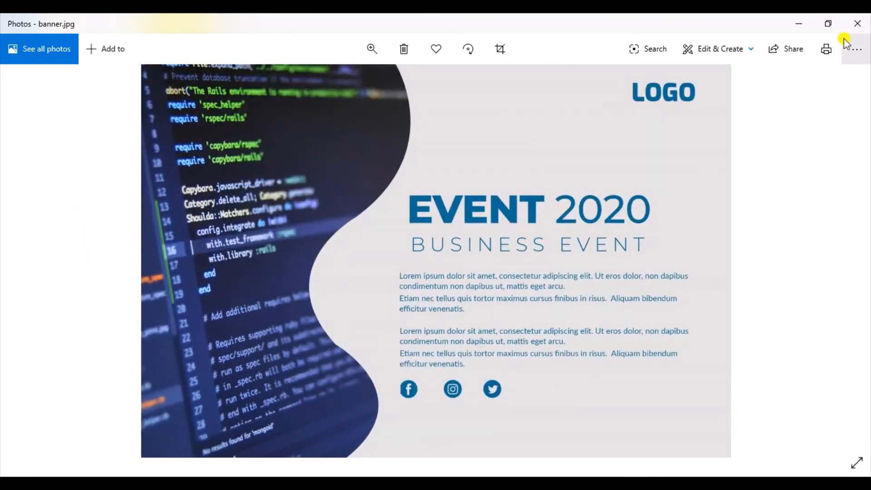
left_click(858, 23)
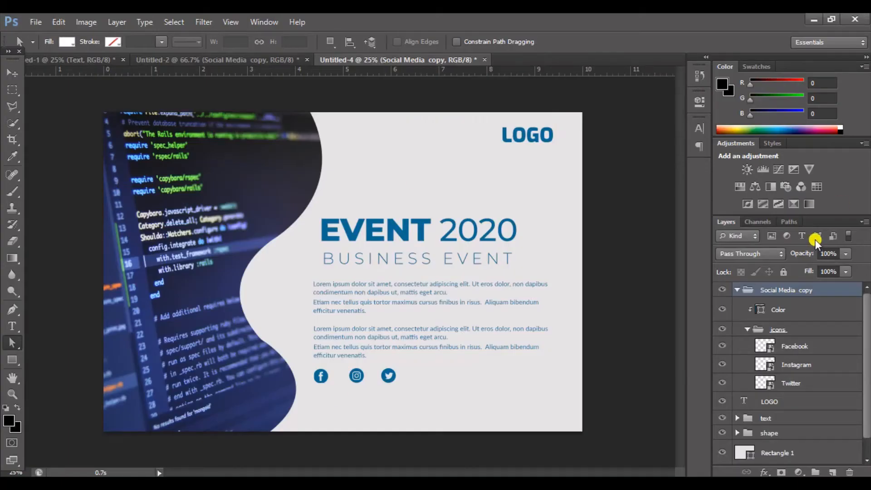
Step: Open the fill colour of the grey background layer Rectangle 1 for editing
scroll(749, 408, "down", 1)
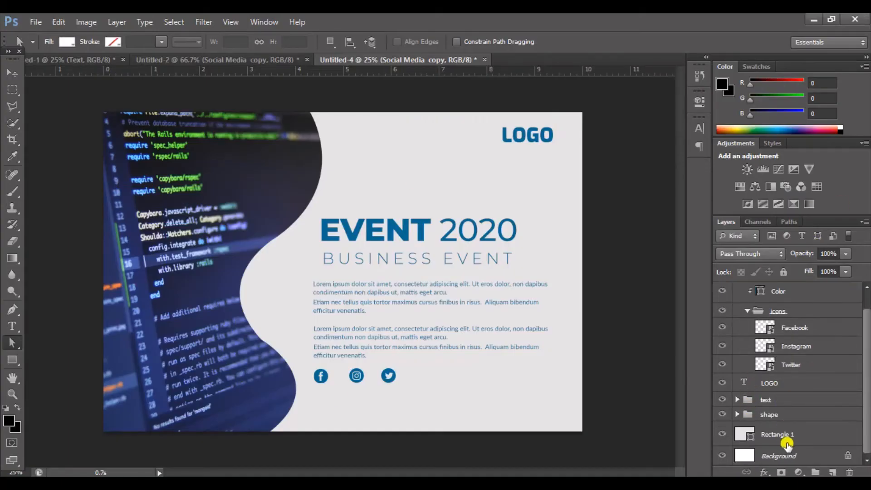
left_click(768, 434)
double_click(747, 436)
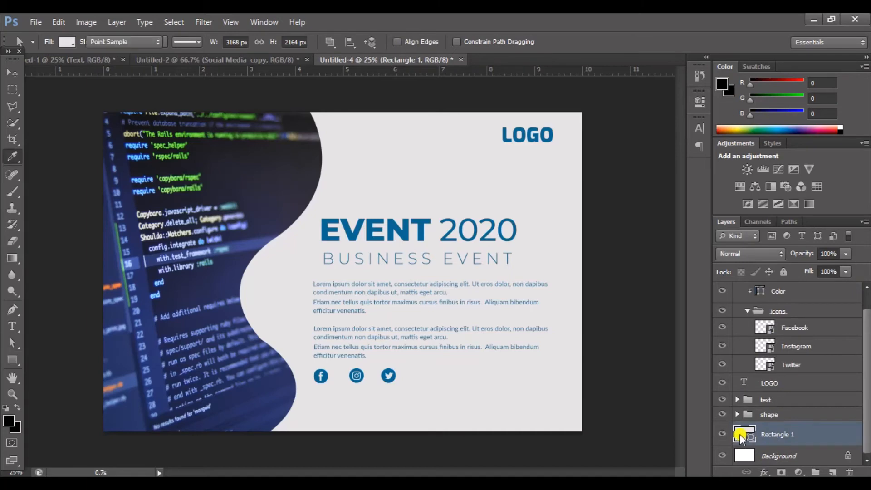
Step: Try out navy, lilac, bright blue, near-white and pale green fills on the background rectangle
left_click(651, 192)
left_click_drag(683, 176, 676, 275)
left_click(724, 223)
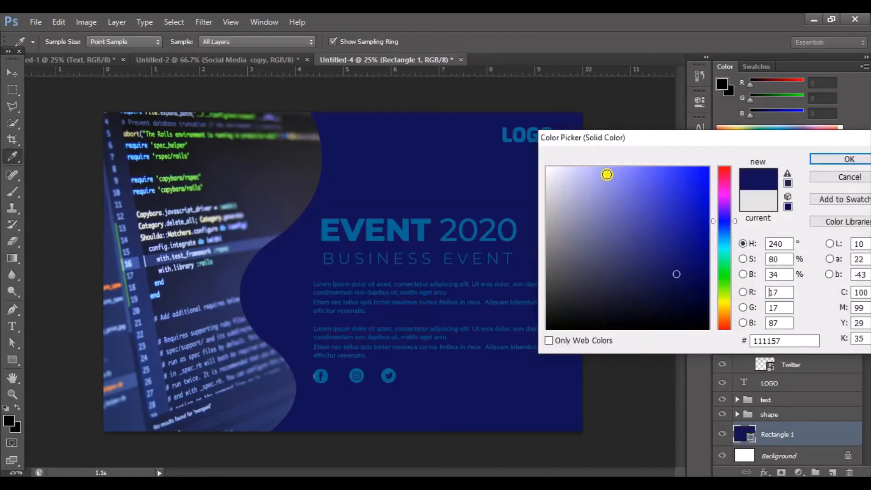
left_click(606, 175)
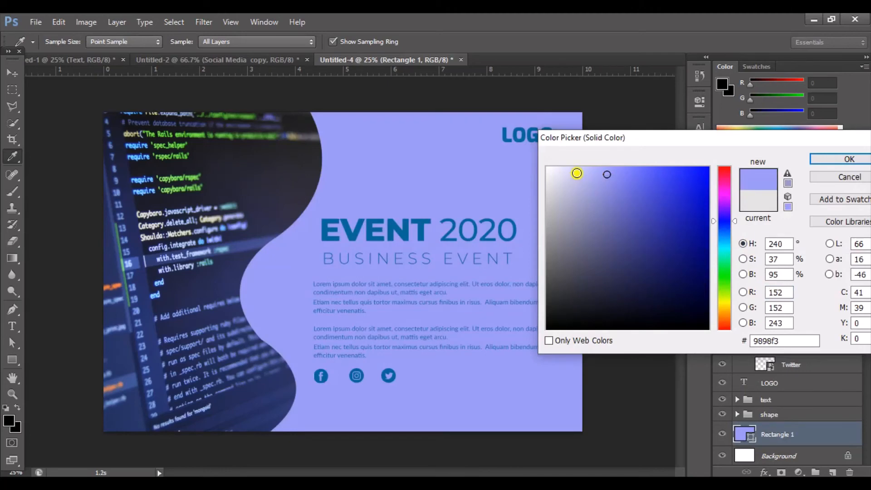
left_click(576, 173)
left_click(603, 170)
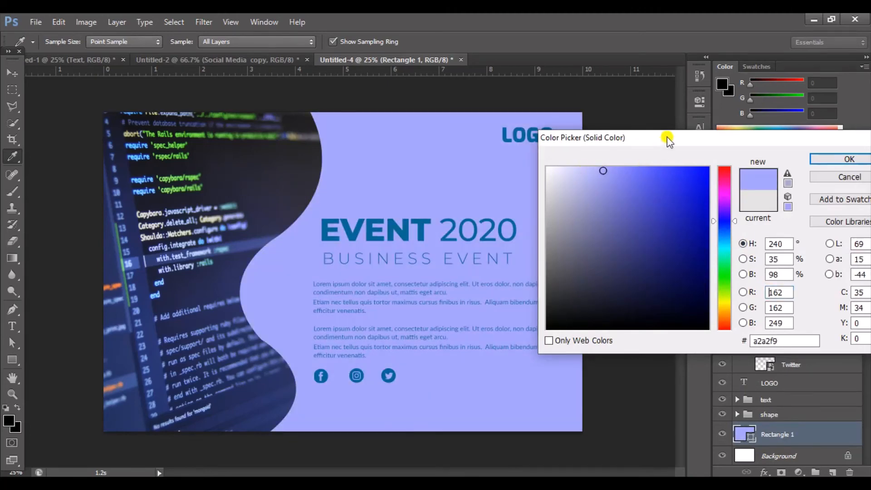
left_click_drag(668, 141, 715, 146)
left_click(738, 190)
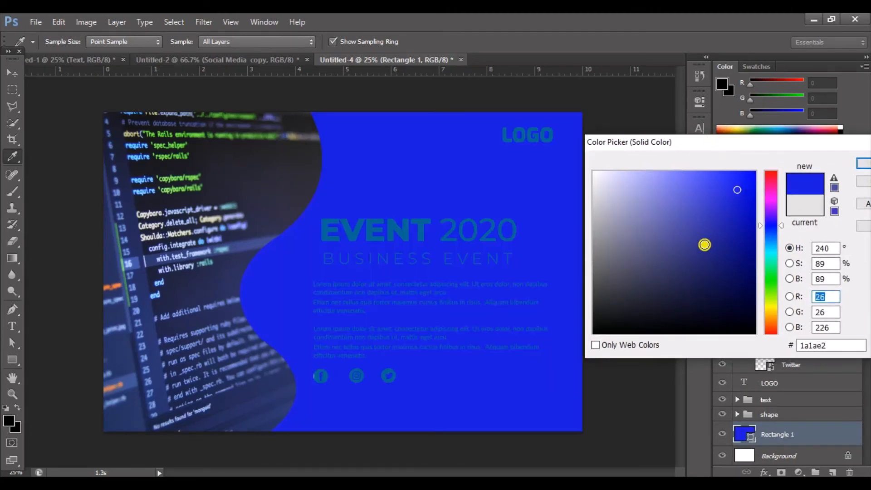
left_click(705, 245)
left_click(598, 177)
left_click(595, 179)
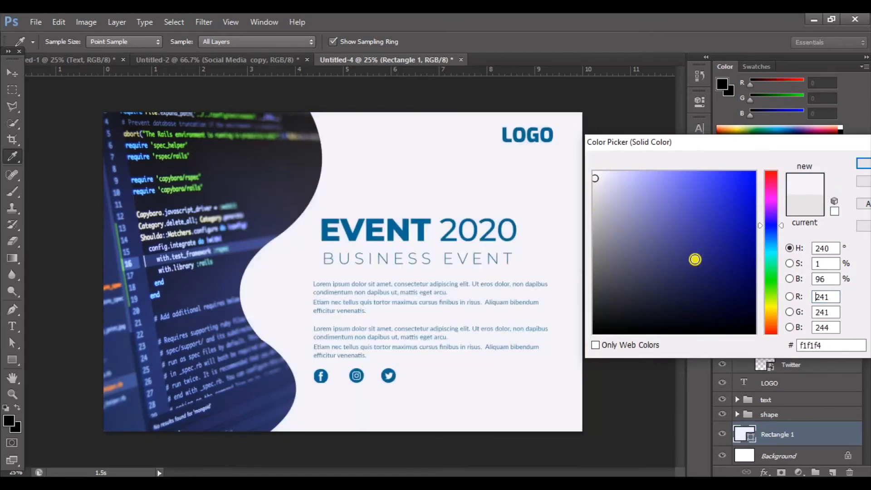
left_click(772, 267)
left_click_drag(731, 216, 619, 194)
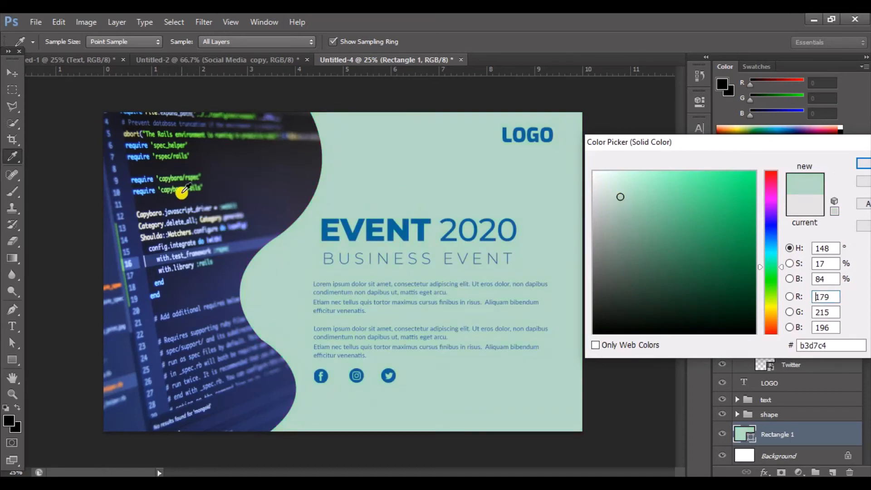
Step: Set the background rectangle's fill to the dark purple 302d45 sampled from the code photo
left_click(271, 207)
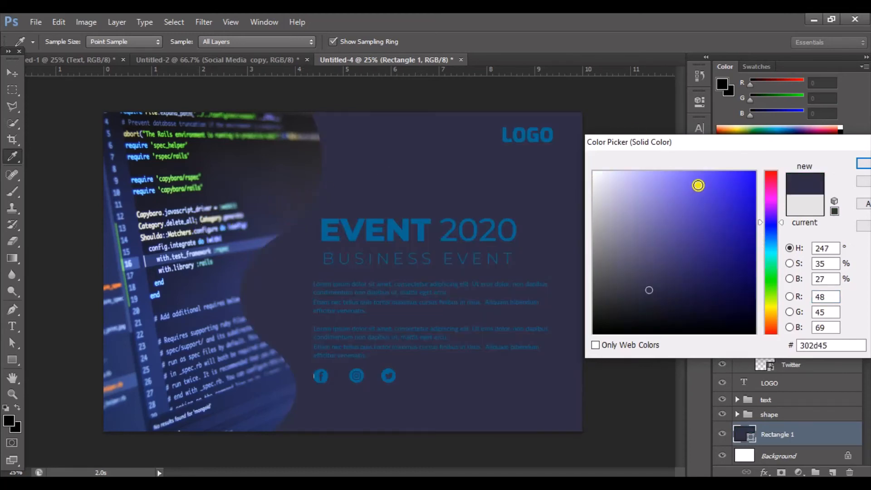
left_click(860, 164)
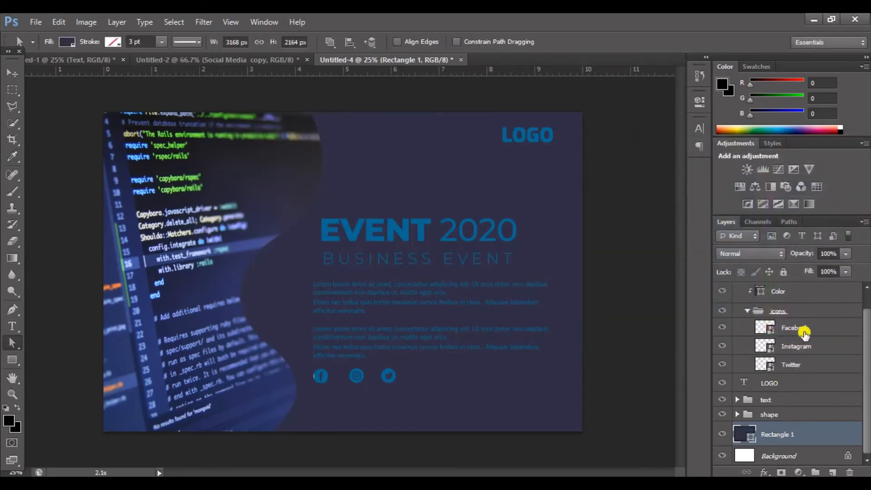
Step: Expand the text group and change the lower paragraph, Body Text copy, to white, accepting the font substitution
scroll(801, 335, "up", 1)
scroll(773, 447, "down", 1)
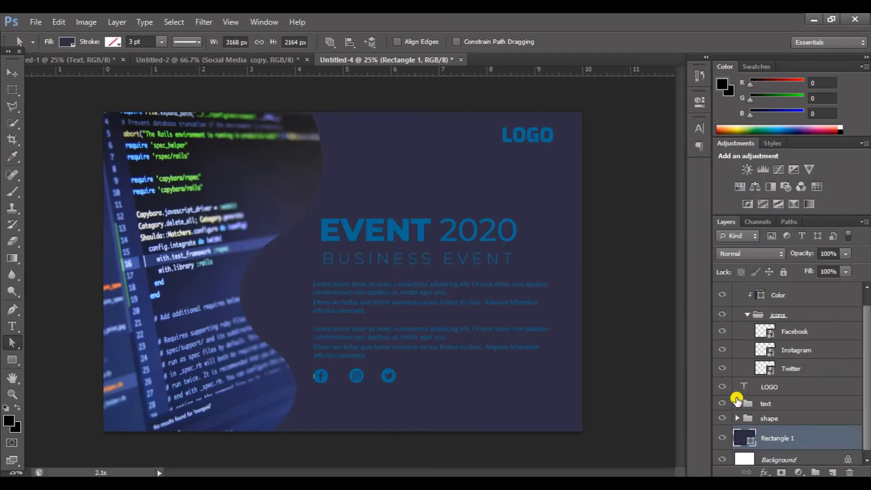
left_click(737, 404)
scroll(788, 418, "down", 1)
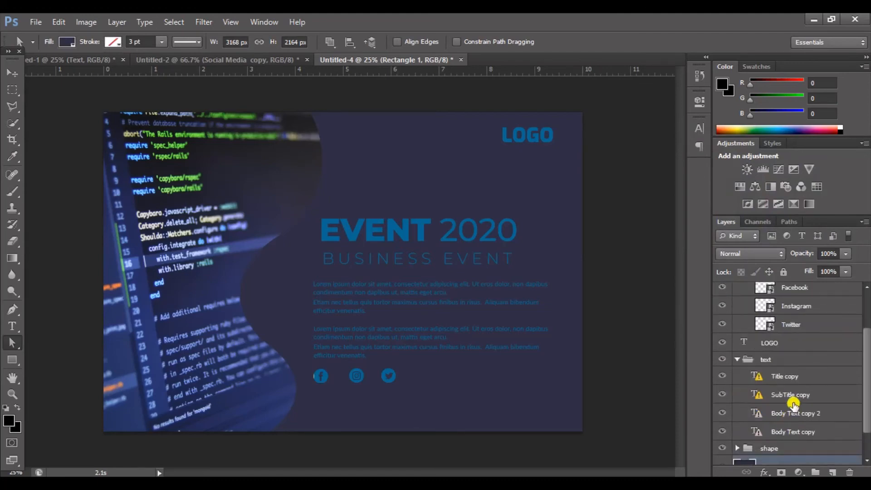
left_click(792, 431)
left_click(698, 130)
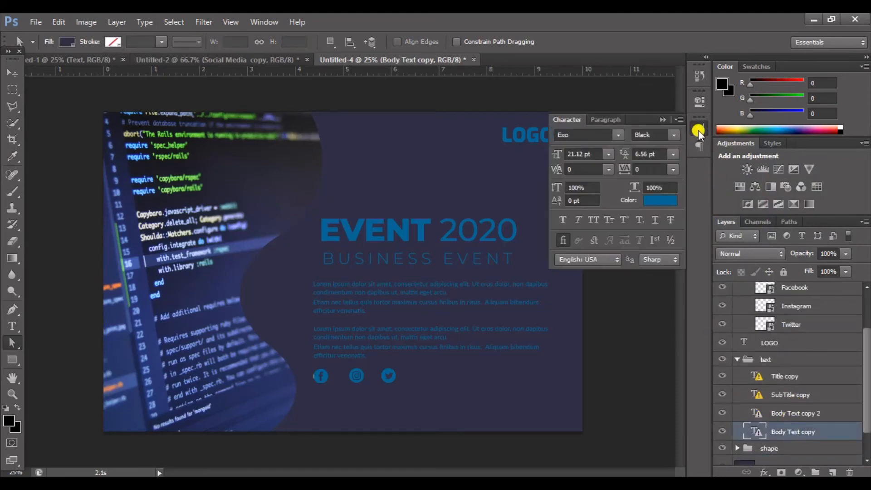
left_click(659, 201)
left_click(373, 198)
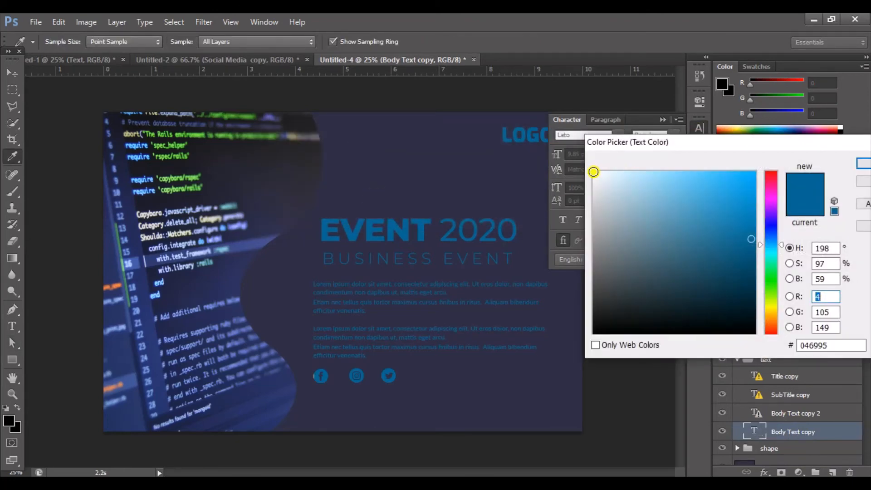
left_click(594, 171)
left_click(865, 165)
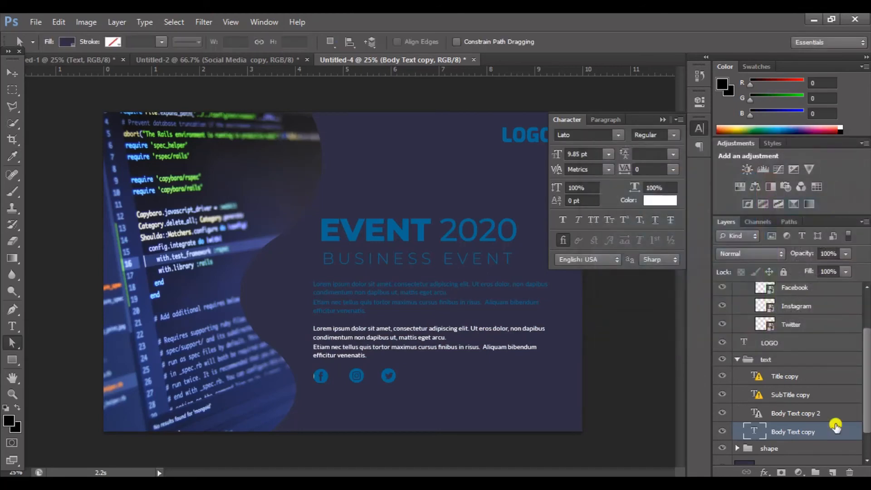
Step: Change the upper paragraph, Body Text copy 2, to the near-white fdfdfd, accepting the font substitution
left_click(796, 413)
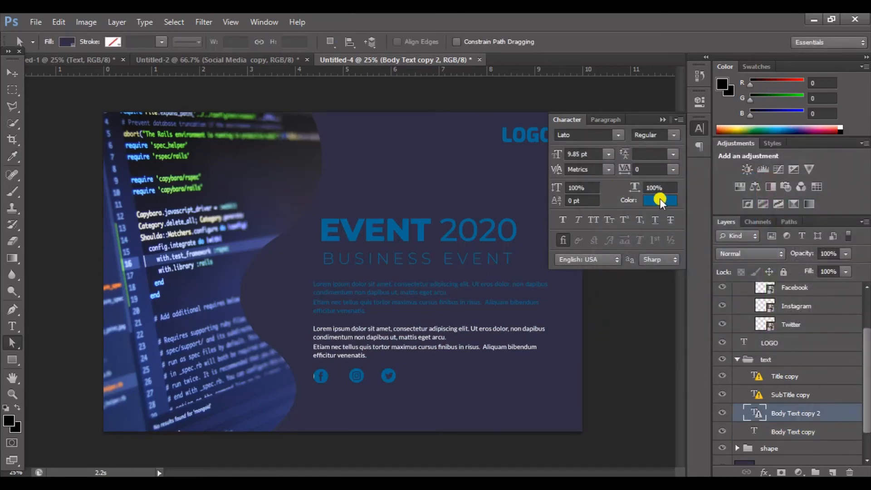
left_click(660, 197)
left_click(393, 201)
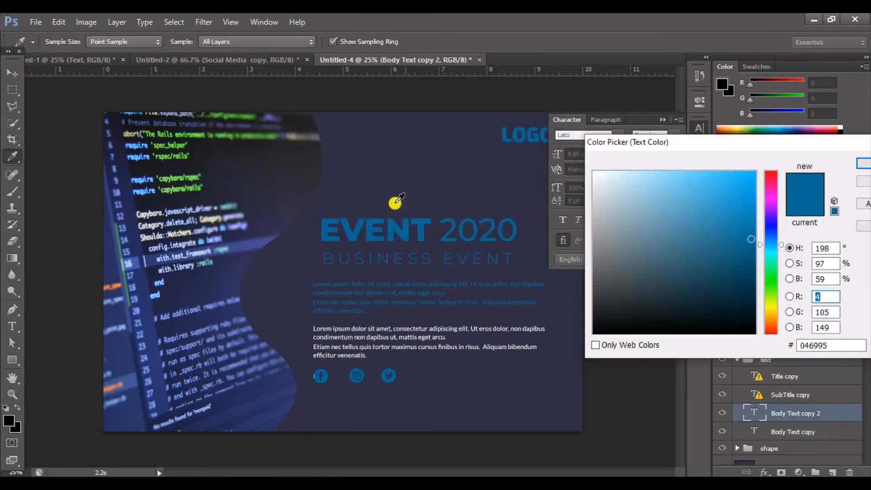
left_click(593, 173)
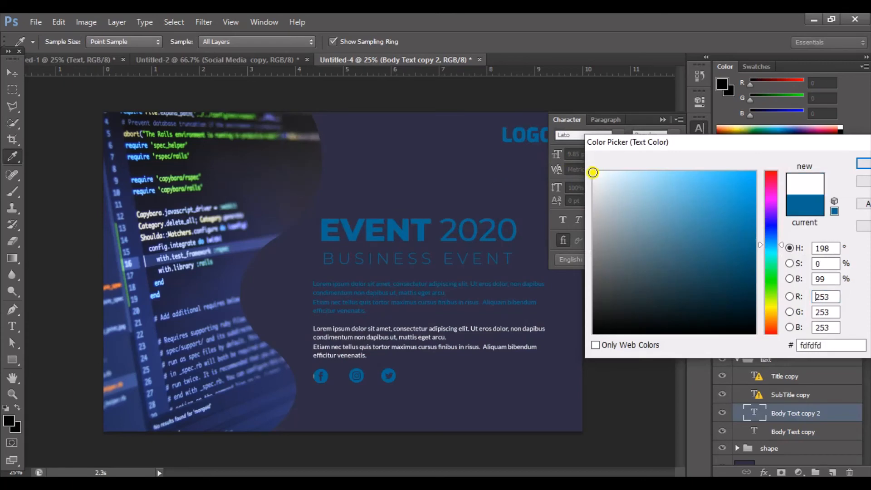
left_click(863, 164)
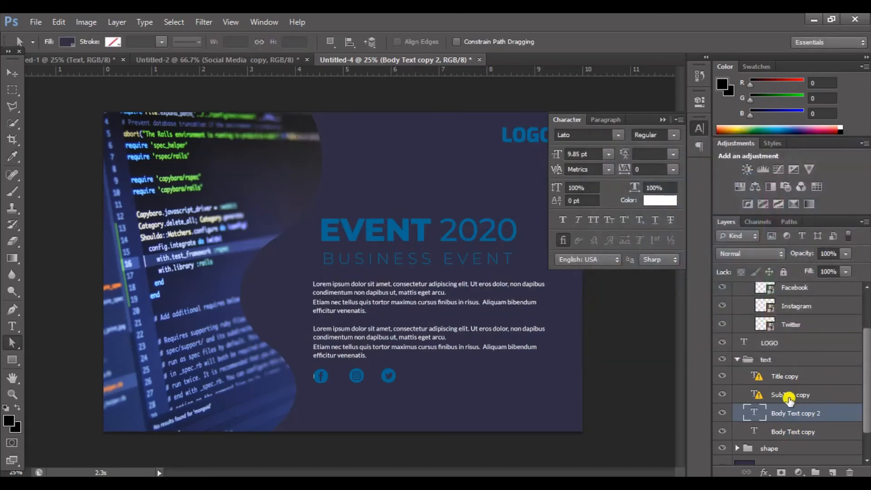
Step: Change the BUSINESS EVENT subtitle's text colour to fefefe, accepting the substitution of its missing font
left_click(789, 395)
left_click(649, 200)
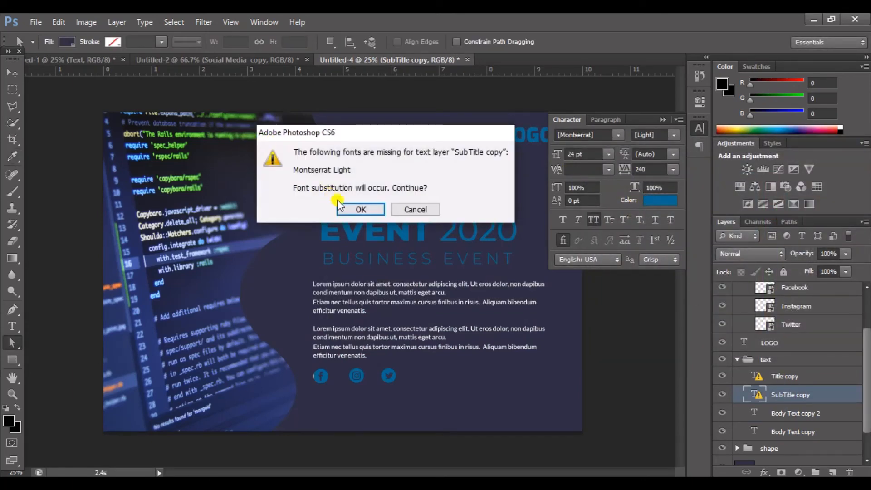
left_click(363, 210)
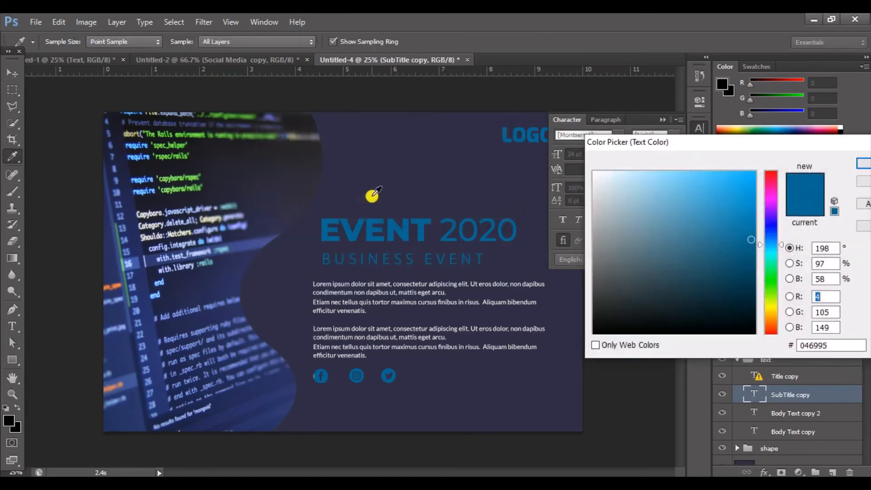
left_click(592, 172)
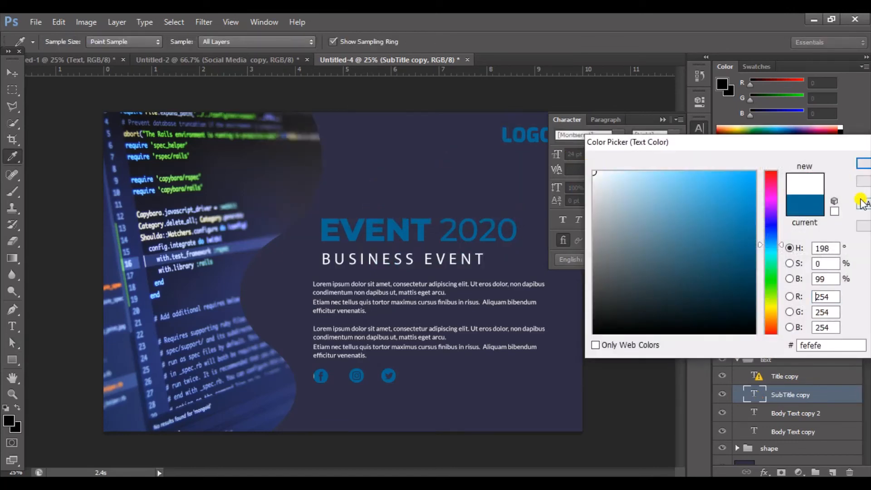
left_click(863, 167)
Step: Change the EVENT 2020 title's text colour to fbfcfc, accepting the substitution of its missing fonts
left_click(748, 376)
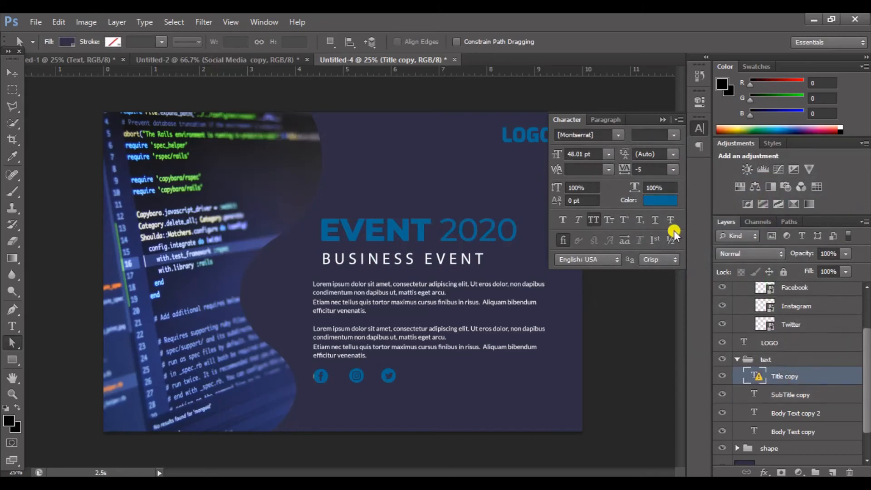
left_click(663, 201)
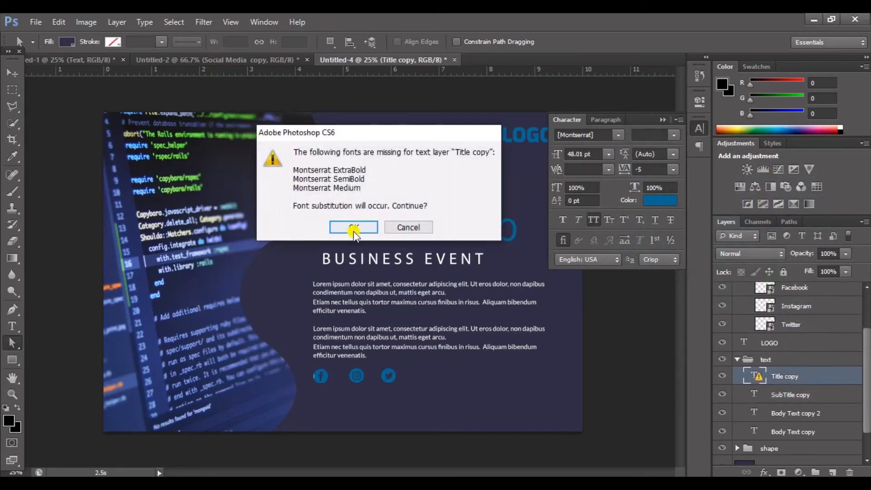
left_click(353, 228)
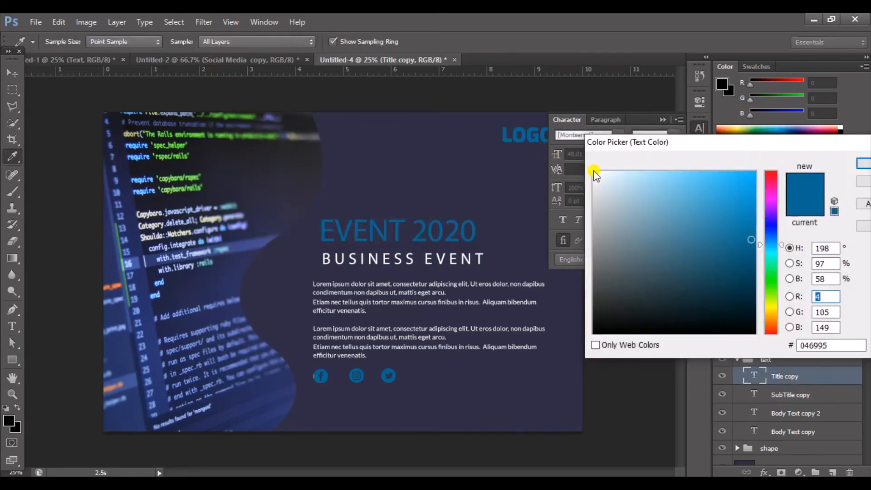
left_click(594, 173)
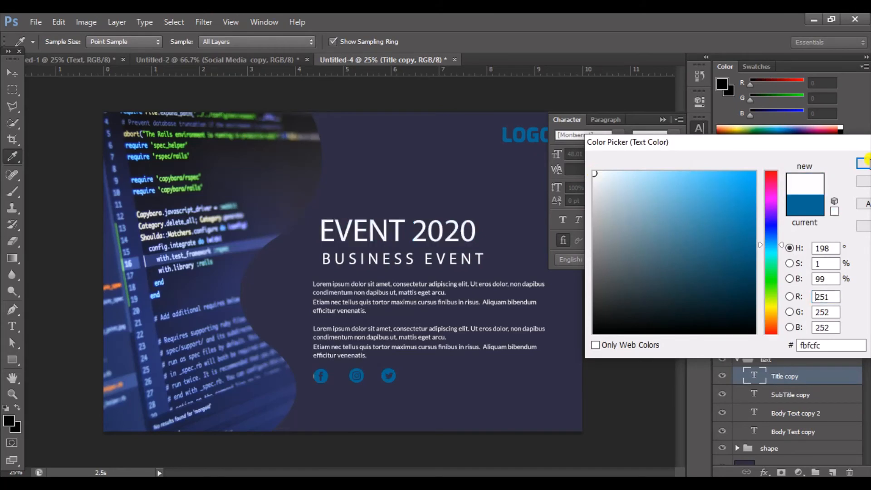
left_click(864, 168)
Step: Set the EVENT 2020 title's font to Exo in the Black style
left_click(606, 140)
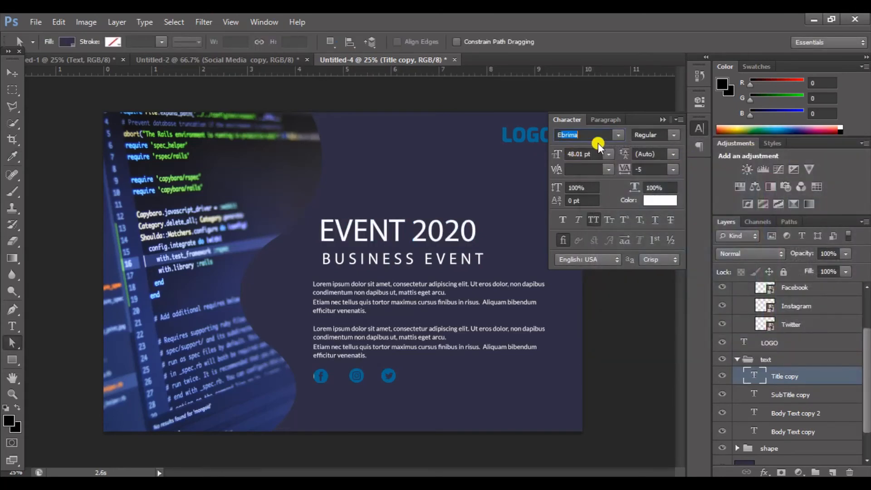
type("Exo")
key("Return")
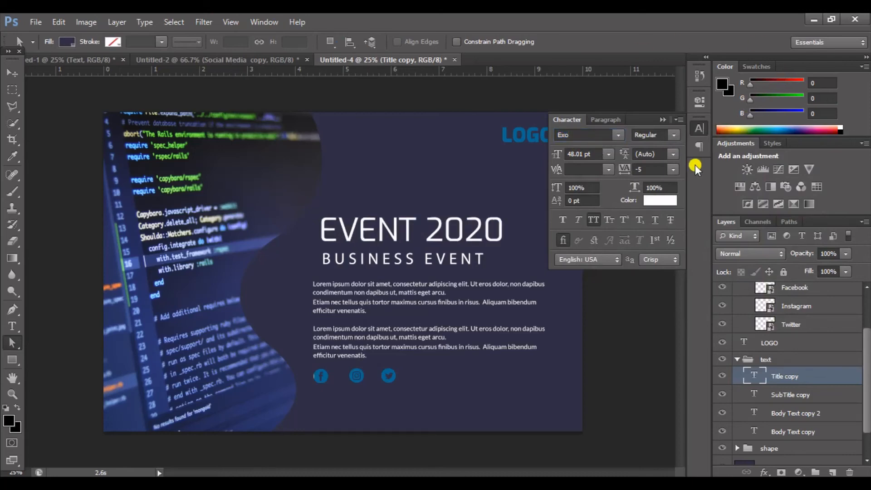
left_click(674, 138)
left_click(662, 175)
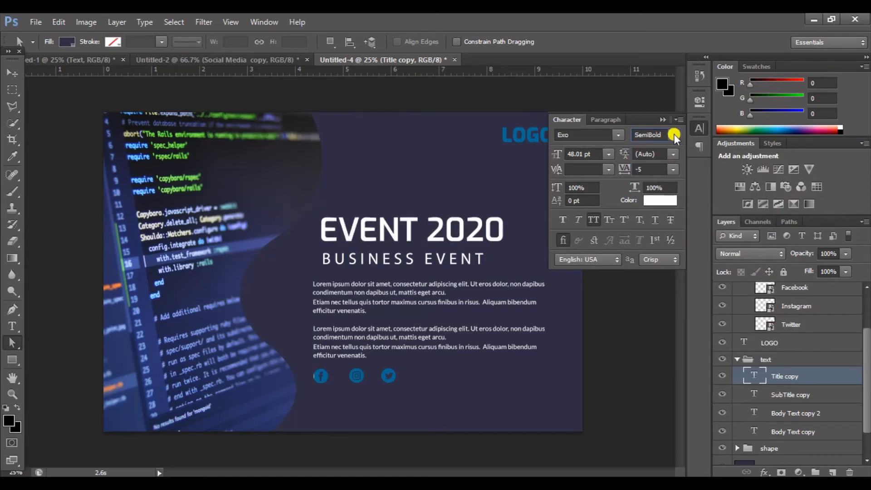
left_click(674, 135)
left_click(655, 189)
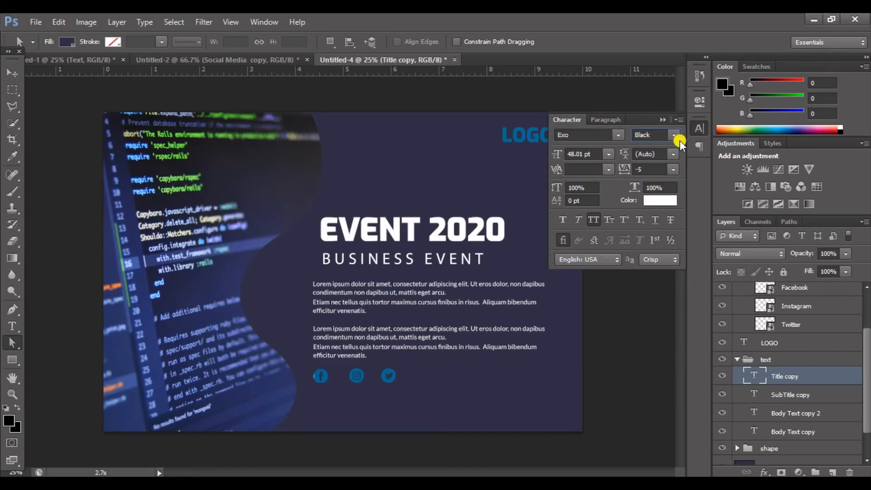
Step: Change the LOGO text colour to fdfdfd and collapse the text layer group
left_click(799, 343)
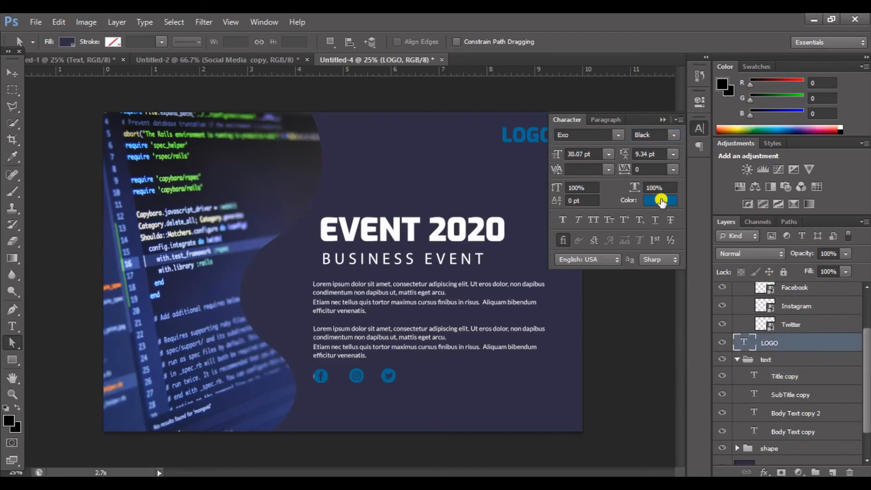
key("i")
left_click(658, 200)
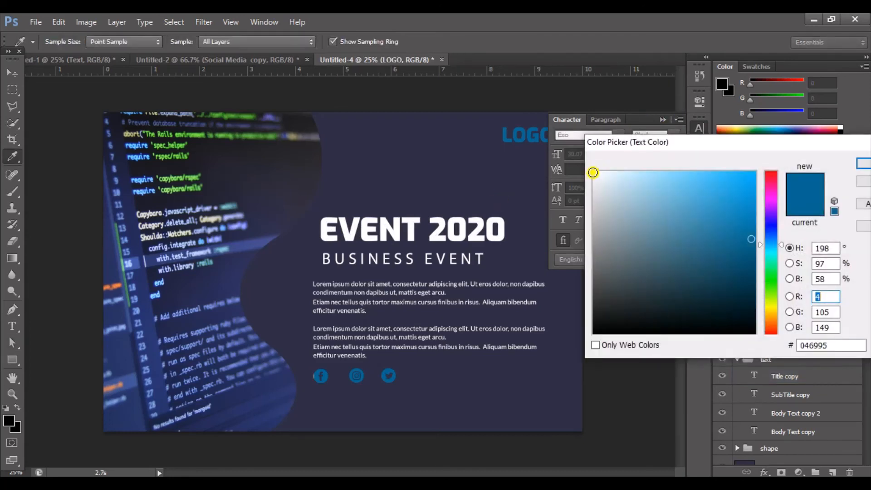
left_click(593, 172)
left_click(865, 163)
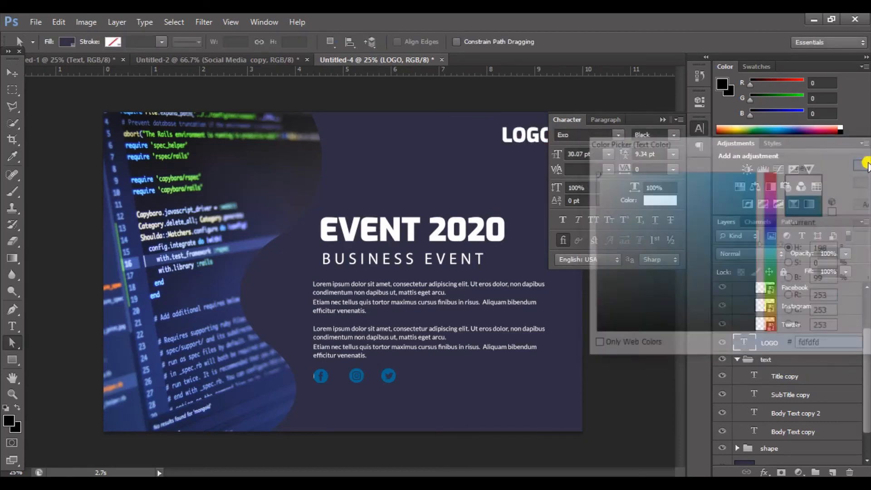
left_click(663, 118)
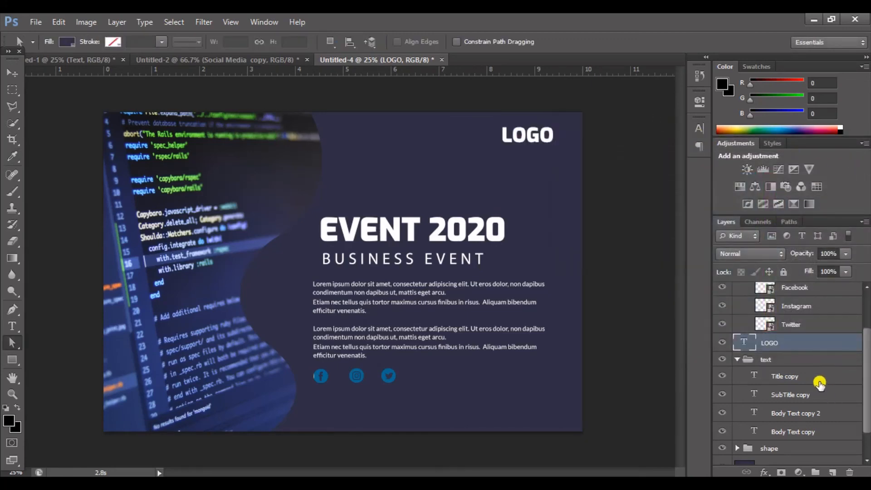
left_click(737, 361)
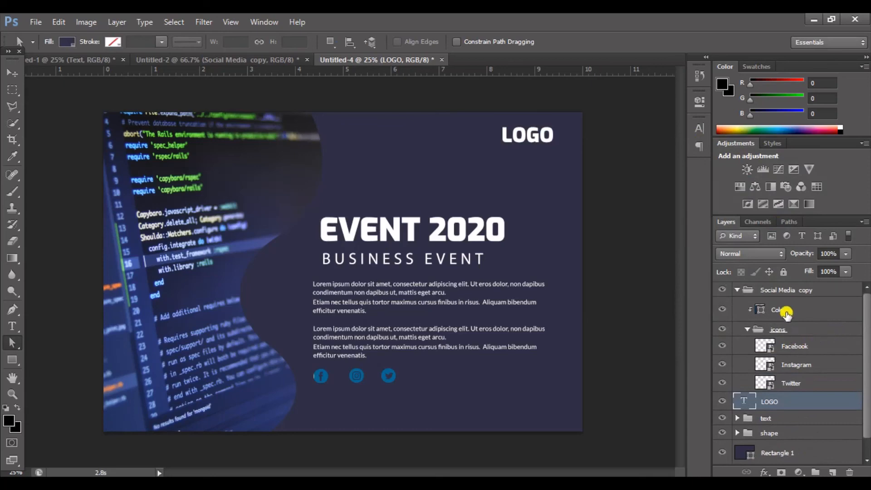
Step: Change the social media icons' Color layer to fdfefe and collapse the icons and Social Media copy groups
left_click(760, 311)
double_click(760, 311)
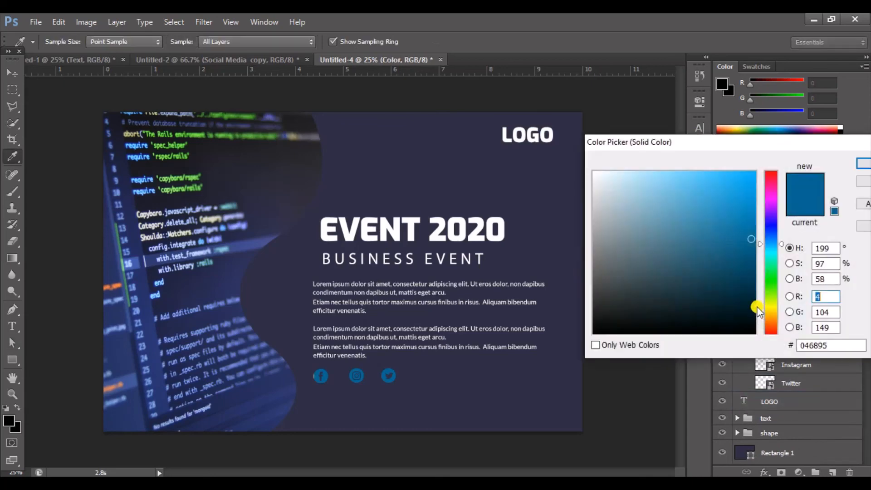
left_click(593, 172)
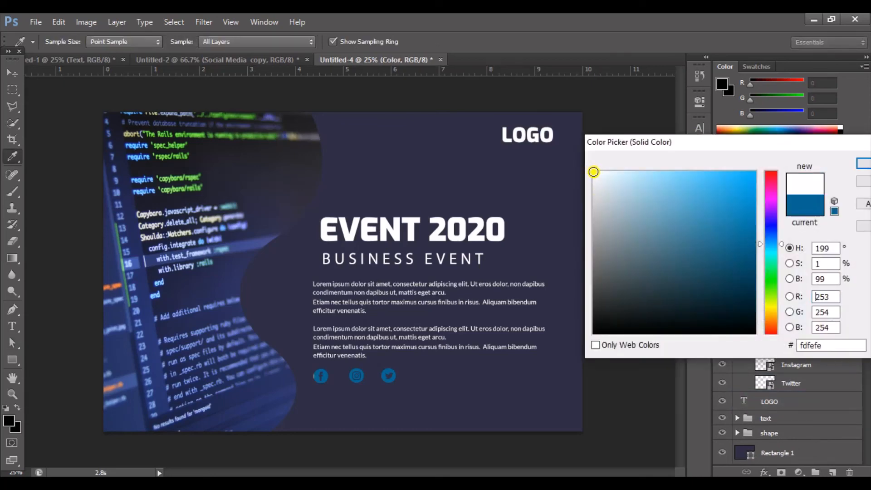
left_click(862, 167)
left_click(743, 328)
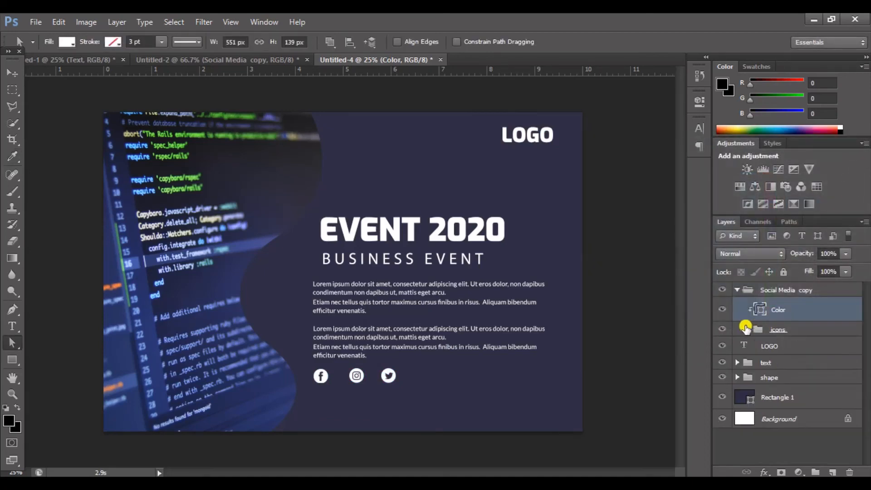
left_click(738, 290)
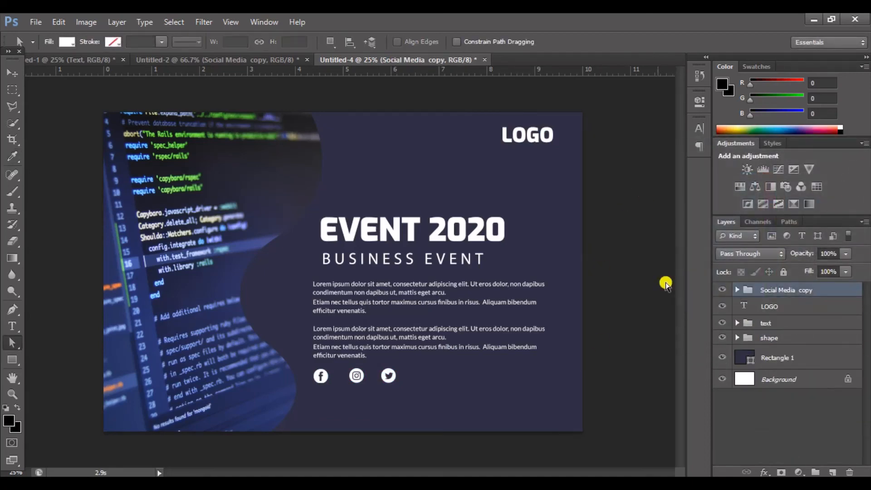
Step: Recolour the Rectangle 1 background, trying lavender, grey and light cyan shades before picking teal 3ea1a7
double_click(738, 358)
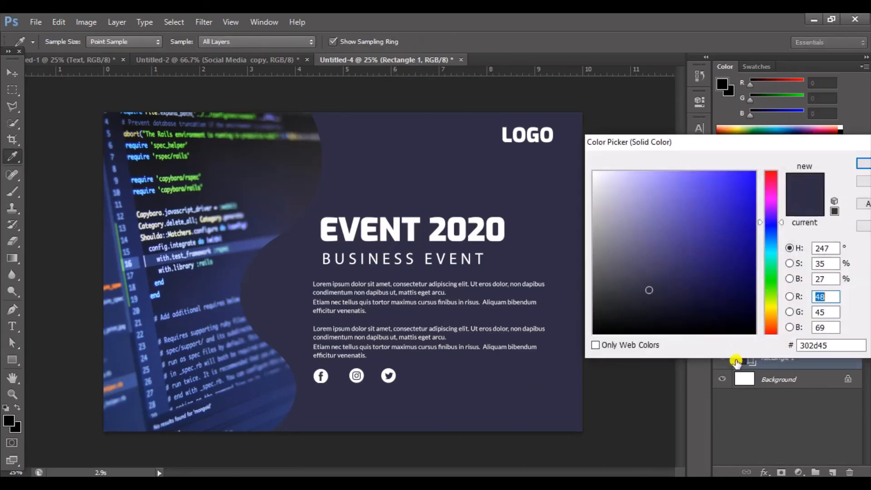
left_click_drag(690, 236, 615, 186)
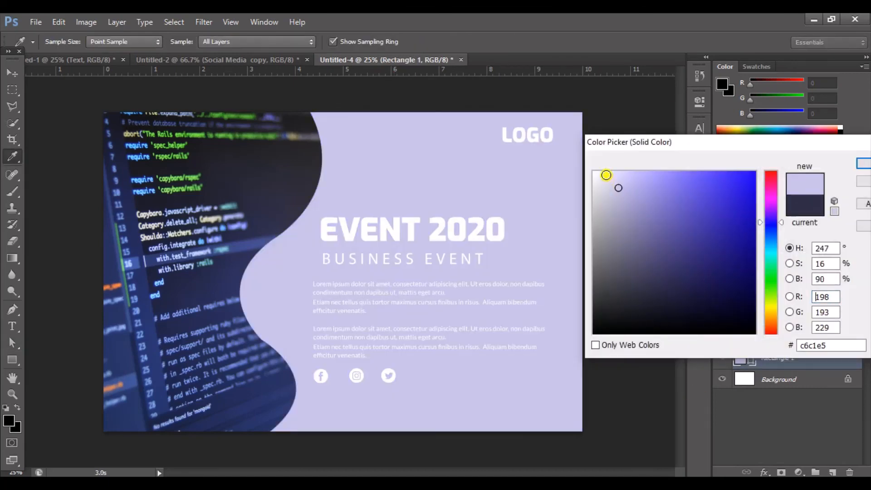
left_click(606, 176)
left_click(601, 249)
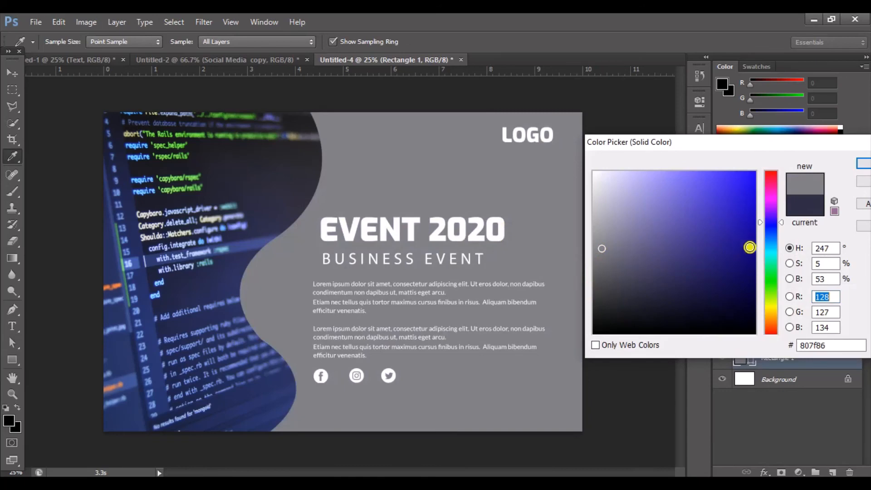
mouse_move(772, 237)
left_mouse_down()
mouse_move(764, 249)
mouse_move(738, 250)
mouse_move(707, 190)
left_mouse_up()
left_click(672, 186)
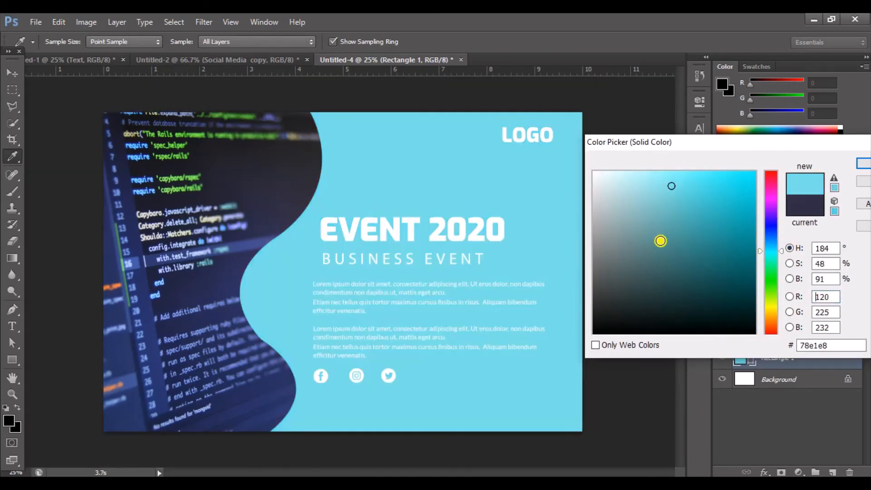
left_click(661, 241)
left_click(737, 199)
left_click(696, 228)
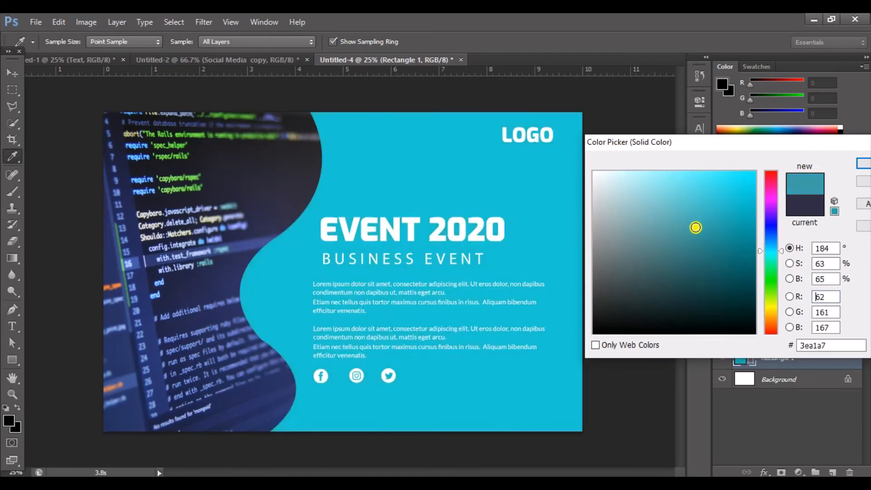